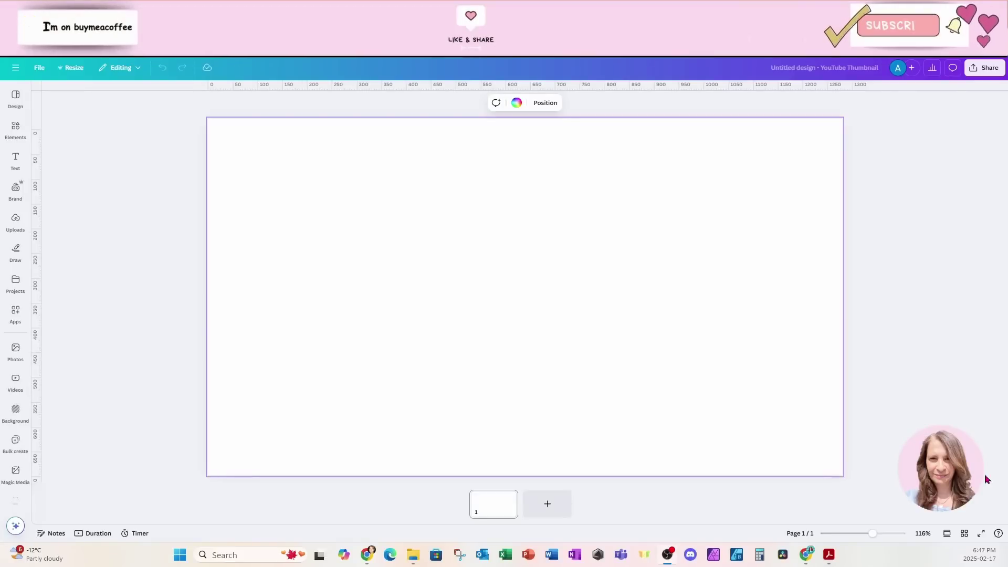
- Add the recently used waterfall photo and stretch it to cover the whole thumbnail page
click(15, 131)
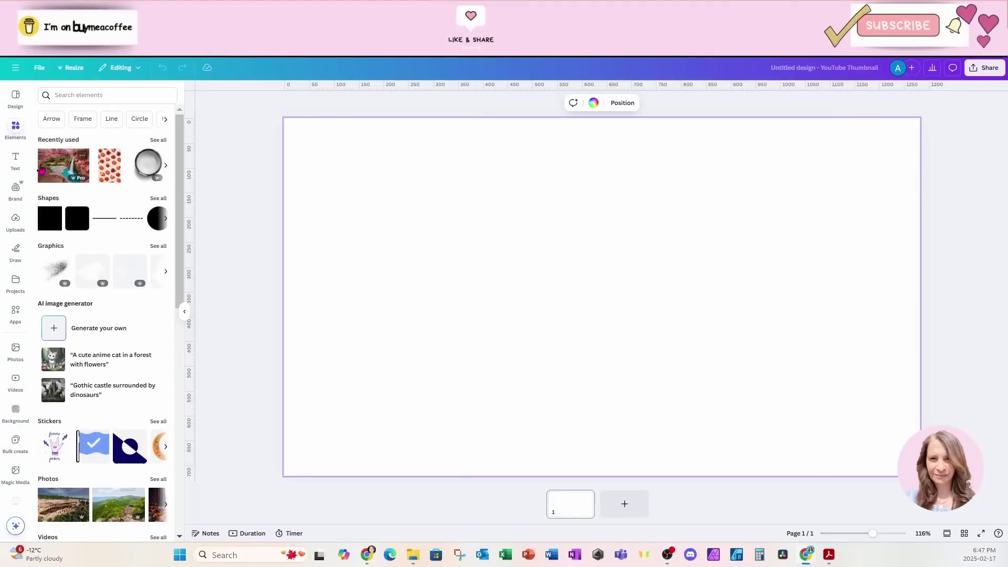
click(46, 172)
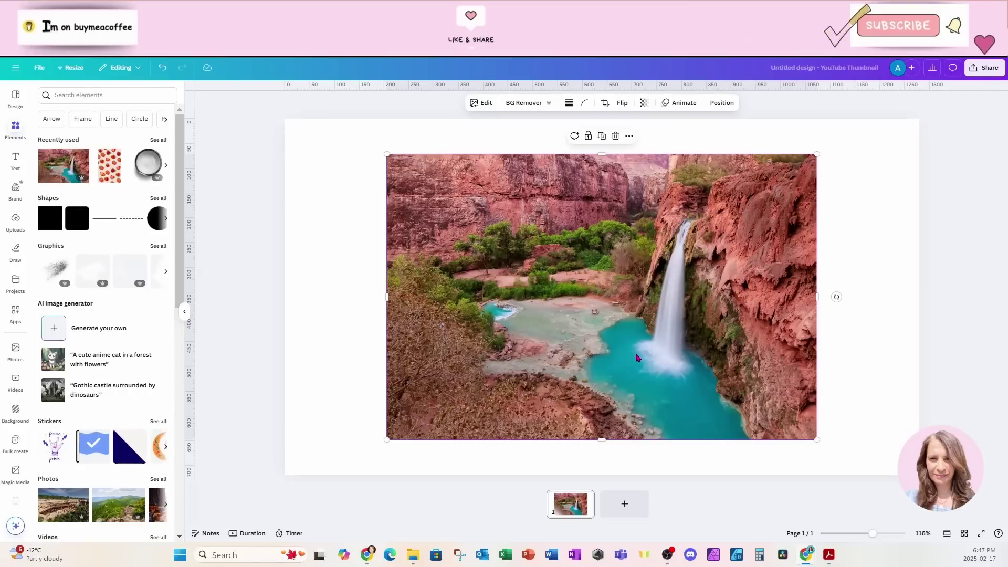
drag(637, 358, 534, 323)
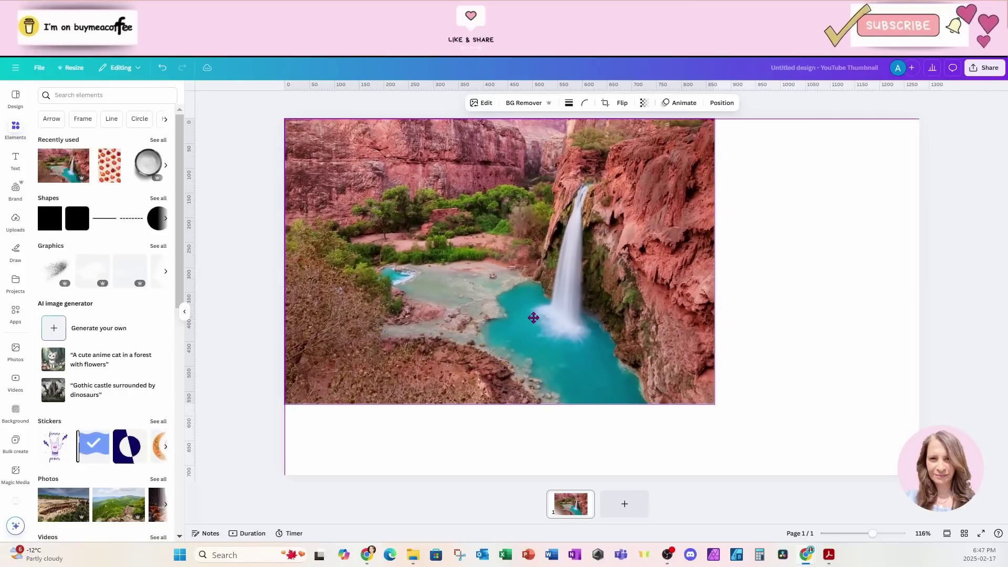
drag(716, 405, 919, 480)
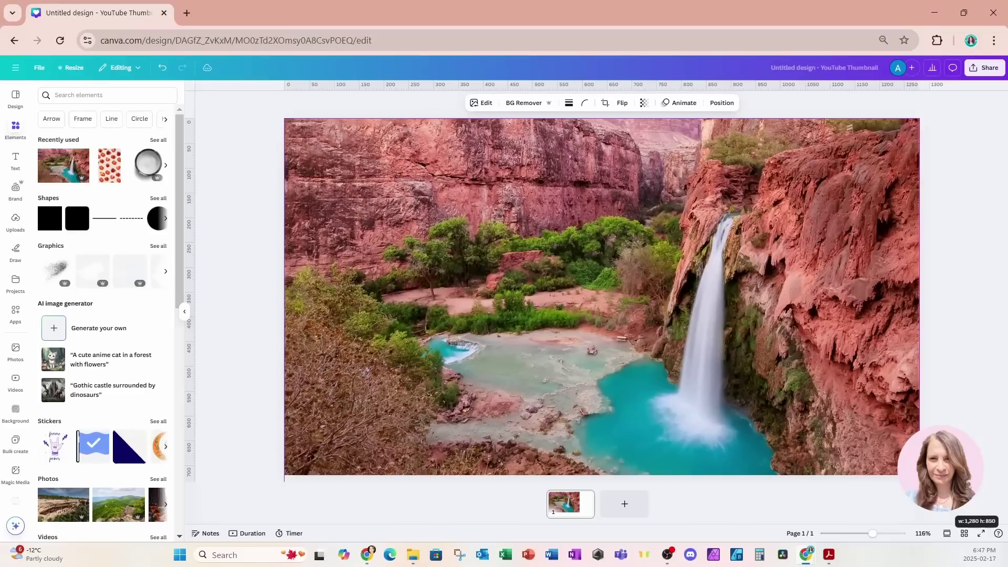
drag(829, 447, 828, 403)
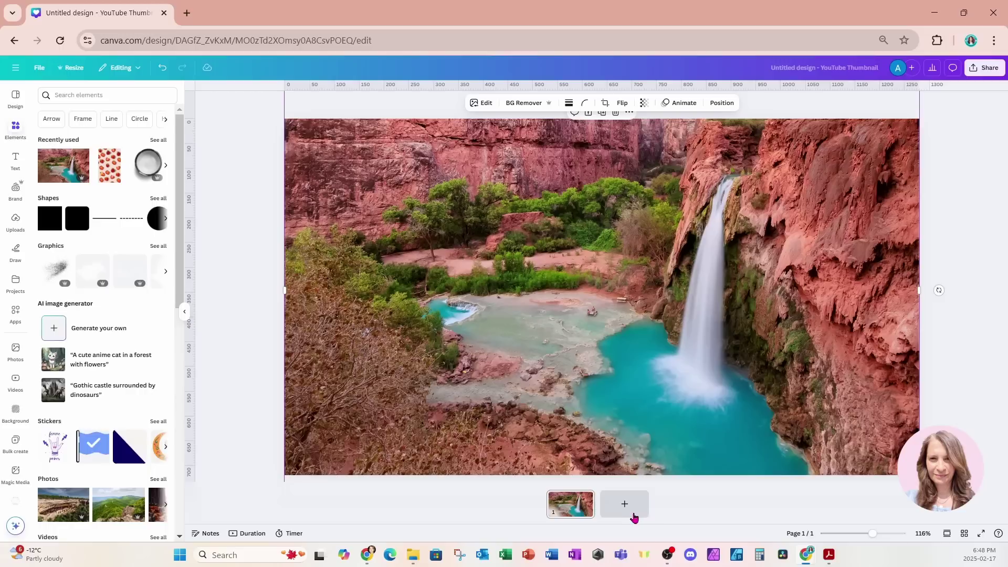
- Duplicate page 1 into a second page and zoom the view out to 81%
click(588, 505)
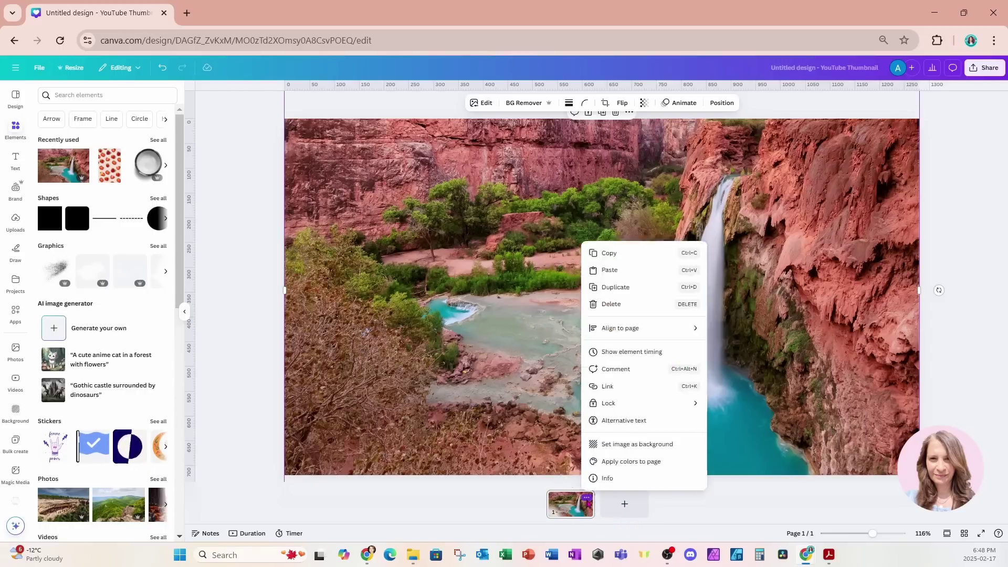
click(613, 342)
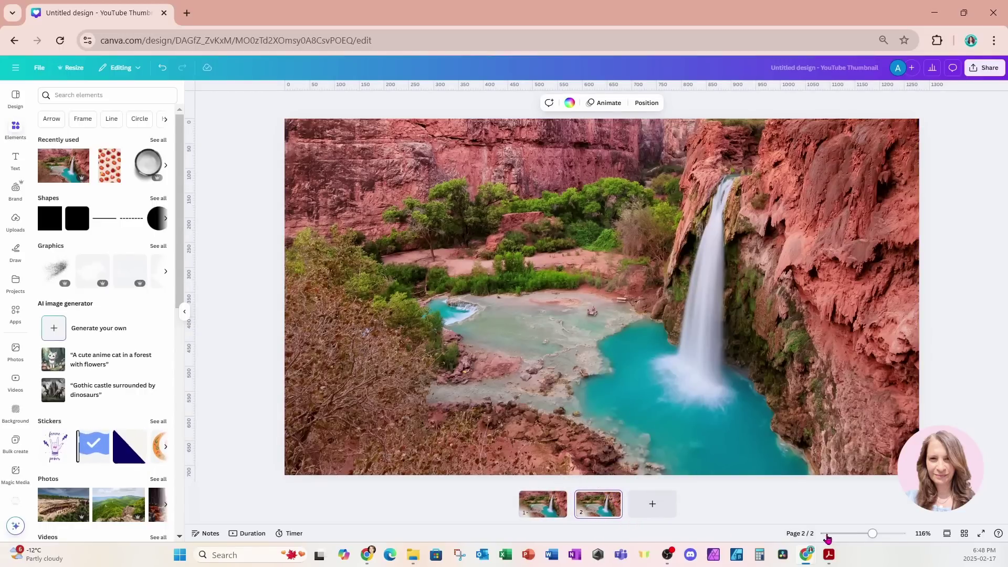
drag(872, 536, 866, 535)
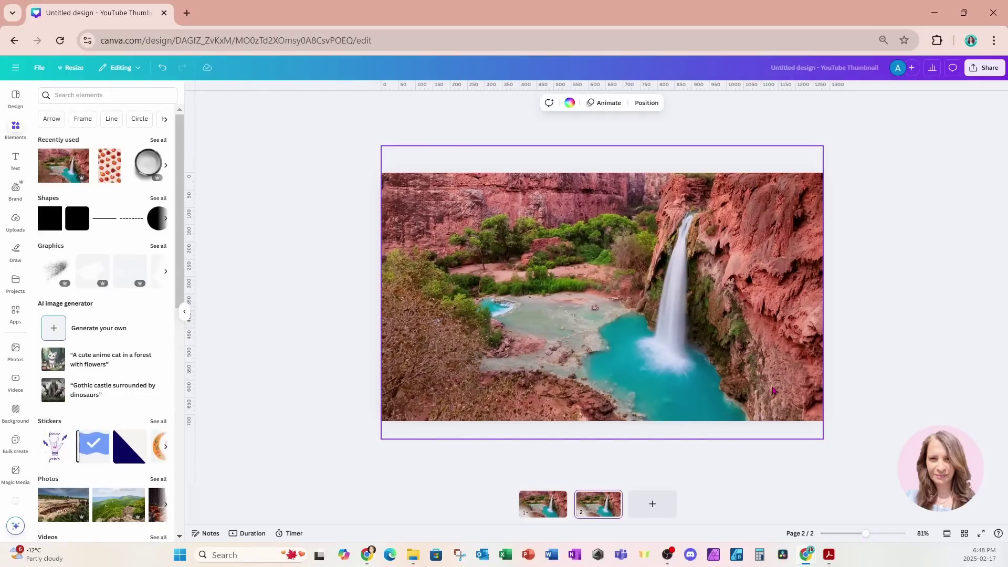
key(Escape)
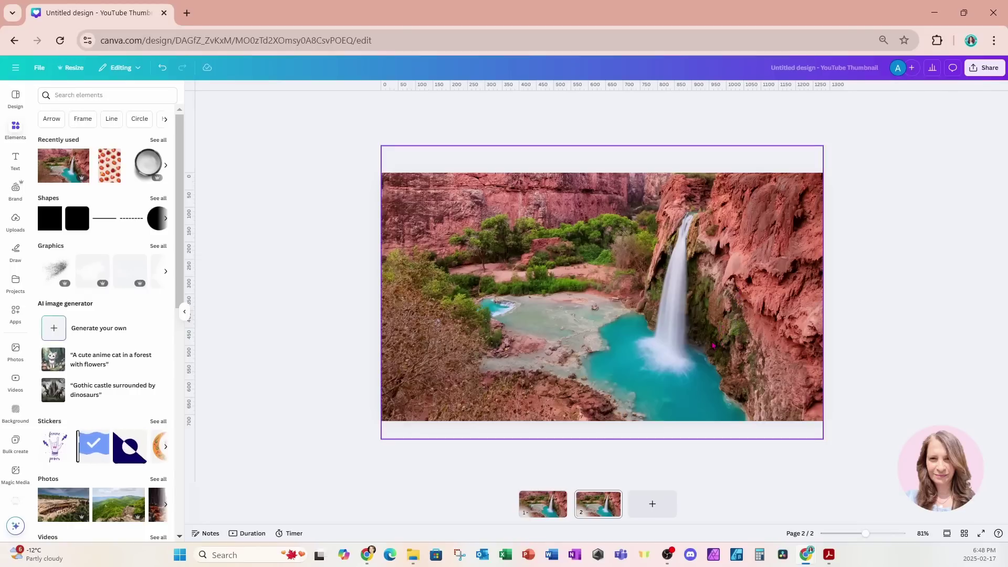
- Enlarge and shift the page 2 photo so the red cliff wall and trees fill it
click(723, 329)
drag(723, 330, 827, 411)
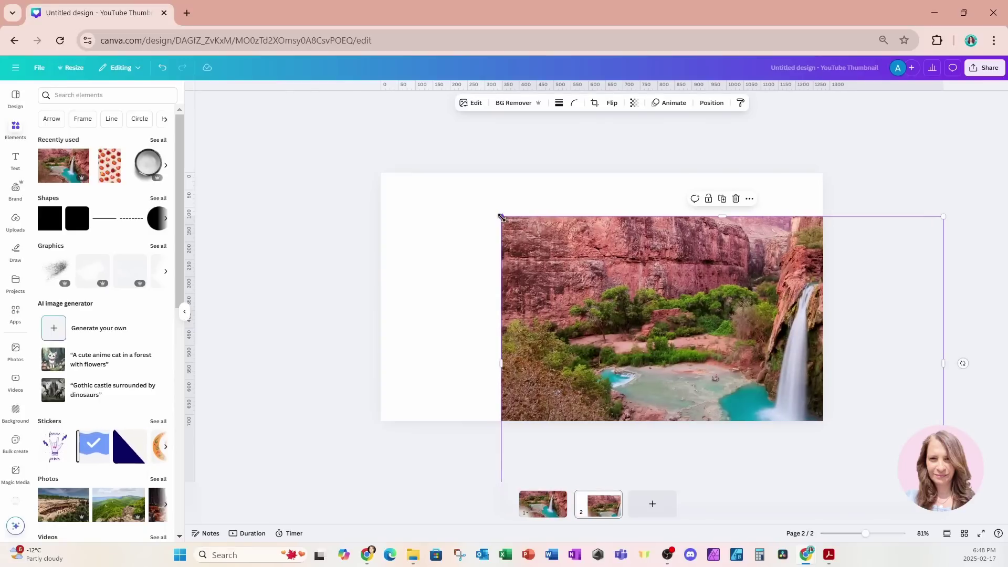
drag(501, 218, 128, 95)
drag(227, 164, 425, 327)
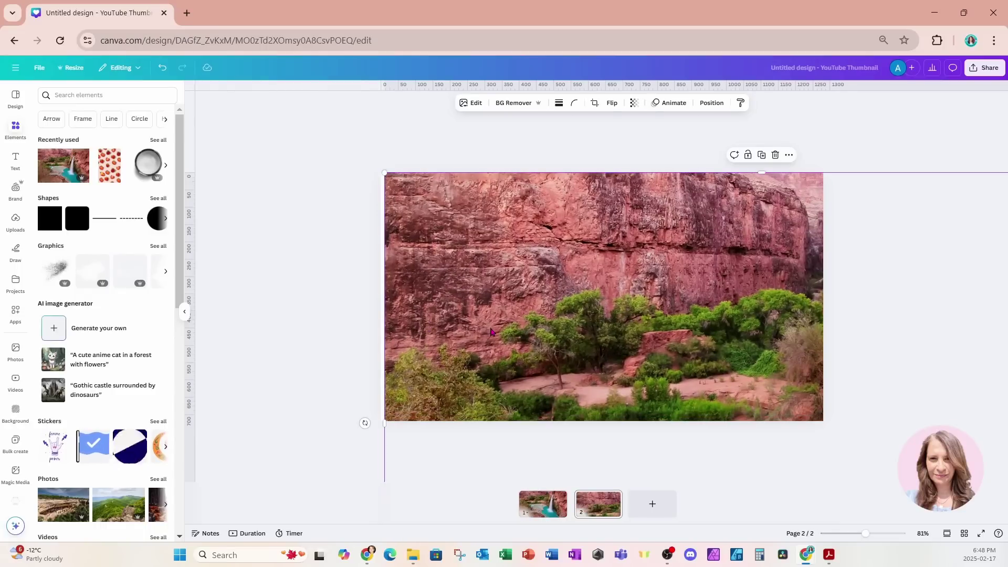
- Duplicate page 2 and reposition the page 3 photo to frame the turquoise pool
click(607, 507)
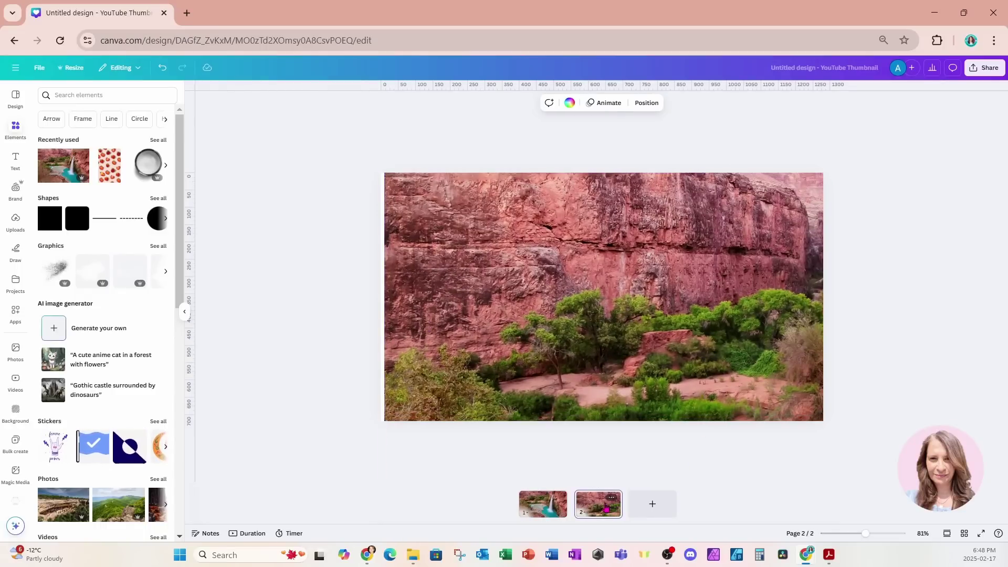
click(612, 501)
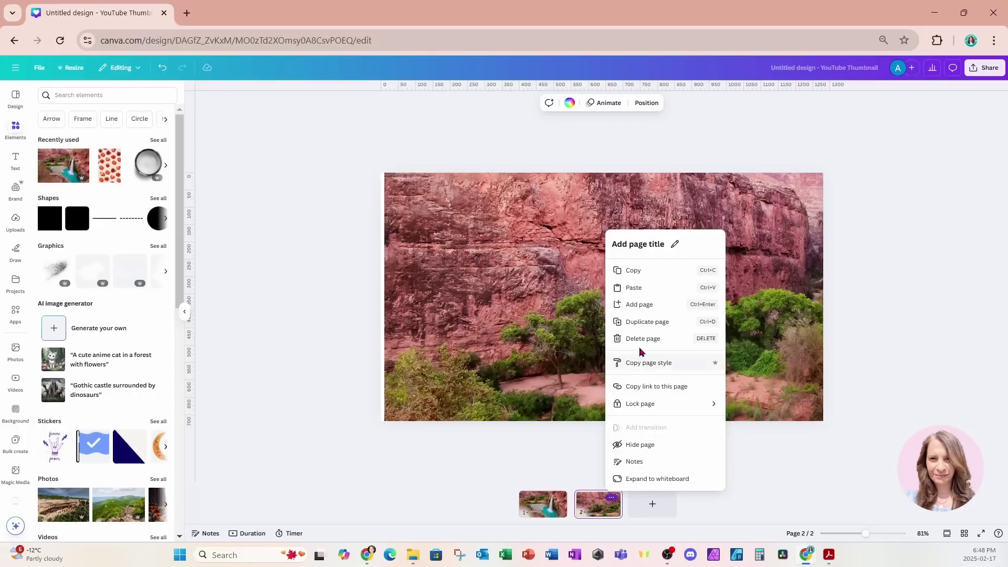
click(638, 322)
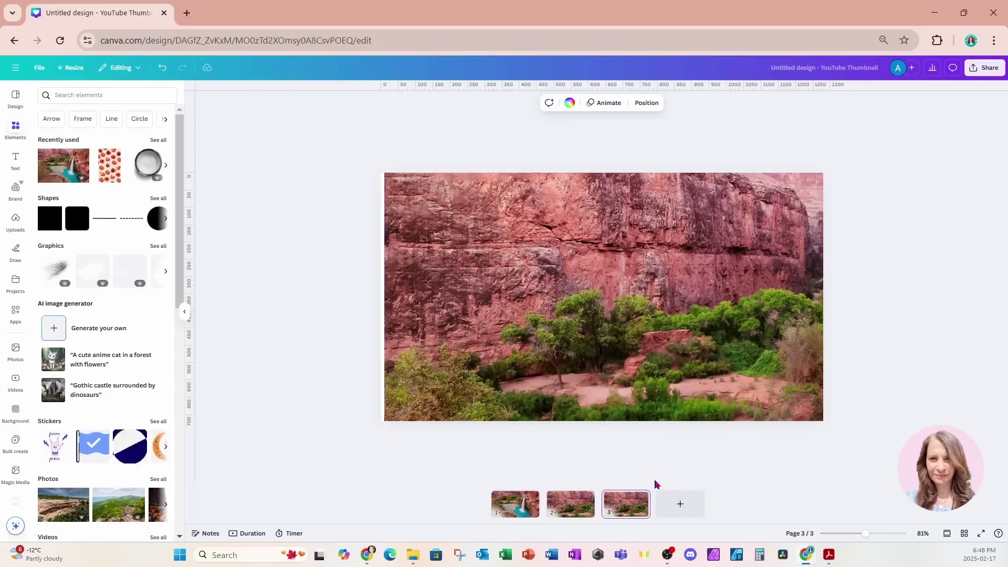
click(751, 378)
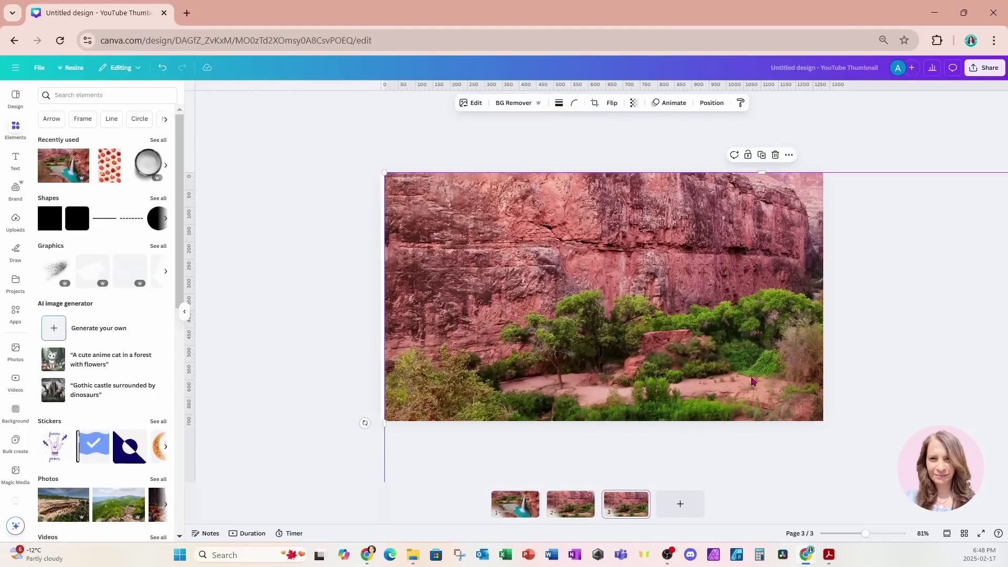
drag(751, 378, 753, 250)
drag(734, 367, 734, 342)
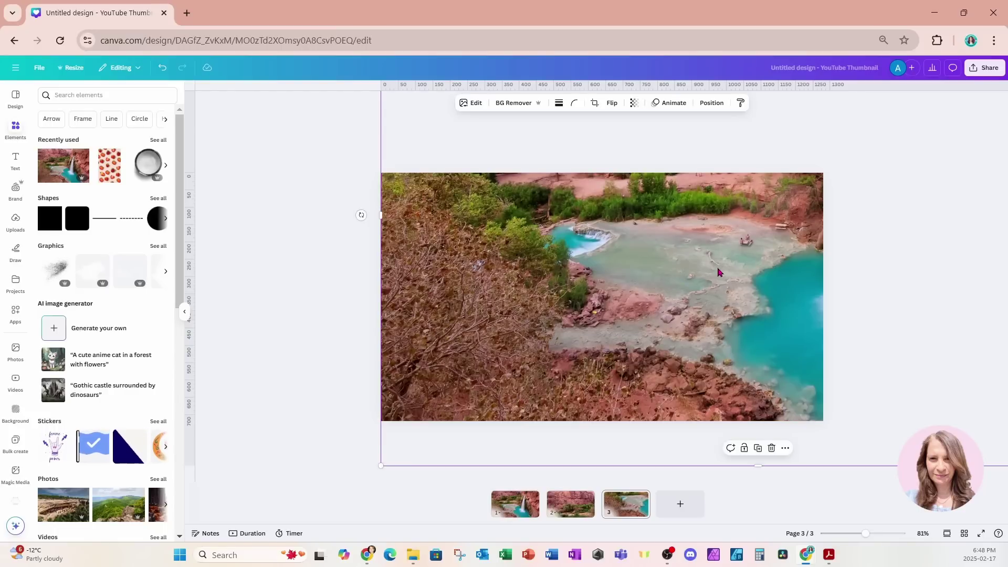
drag(719, 272, 717, 290)
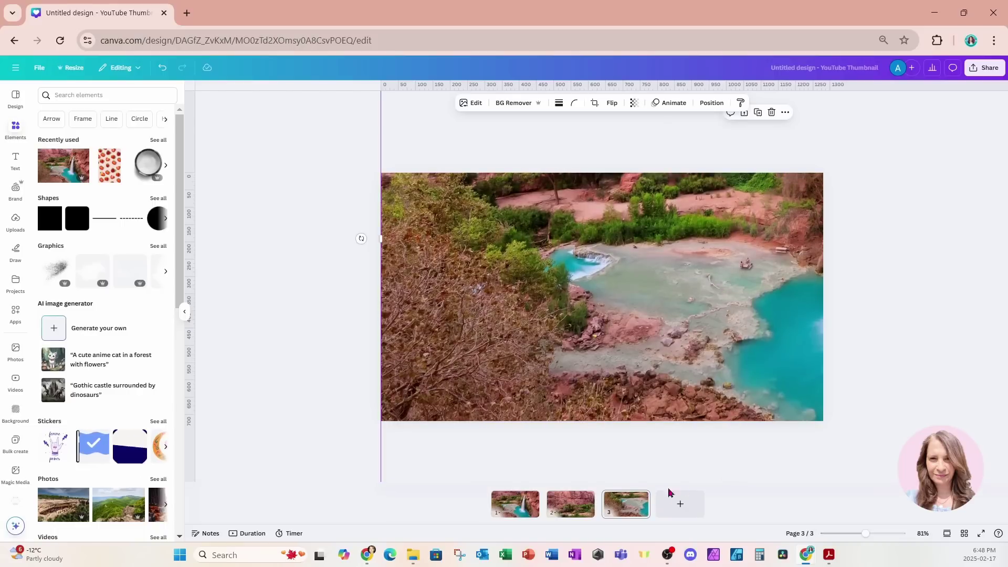
- Duplicate page 3 and shift the page 4 photo to show the waterfall plunging into the pool
click(639, 499)
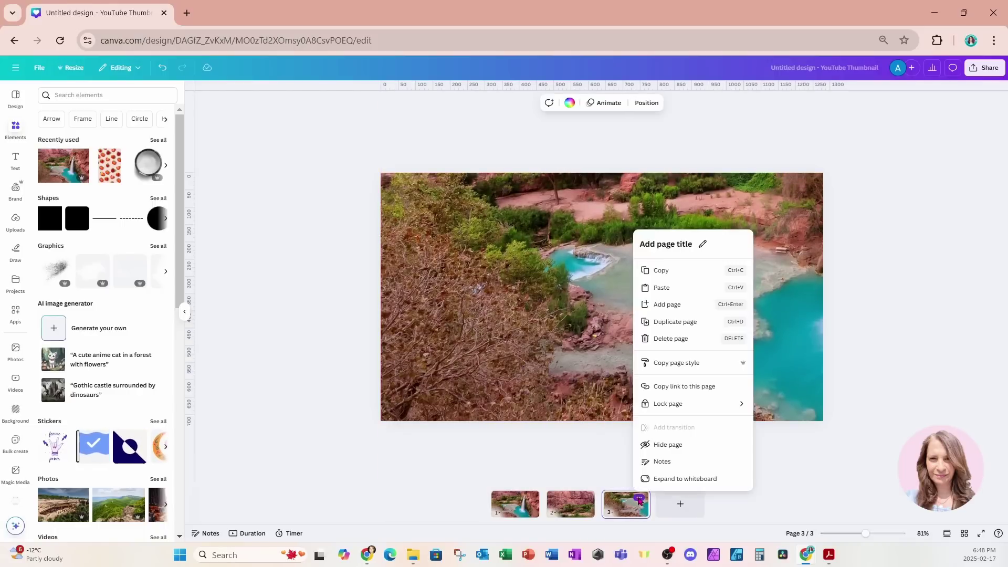
click(658, 322)
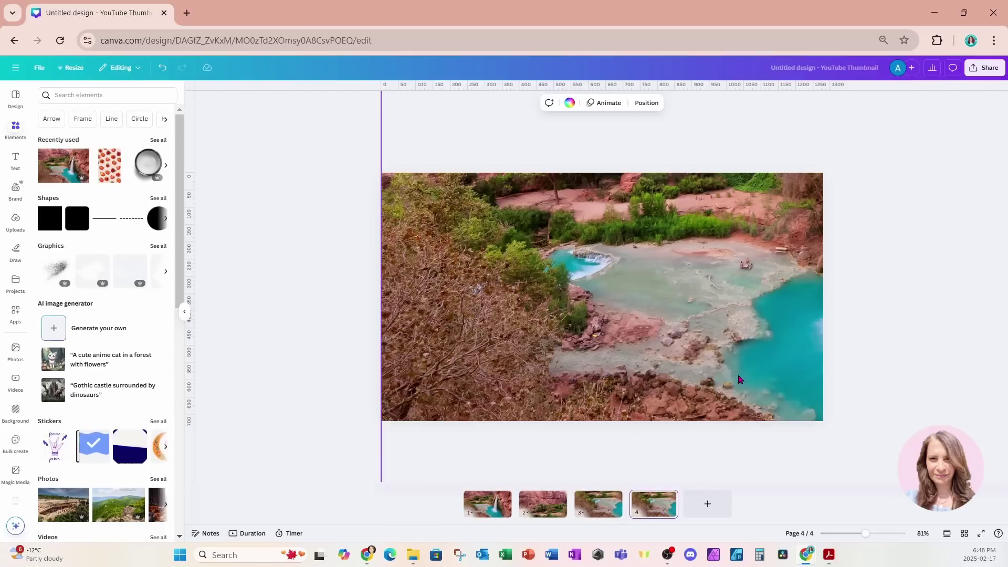
click(750, 378)
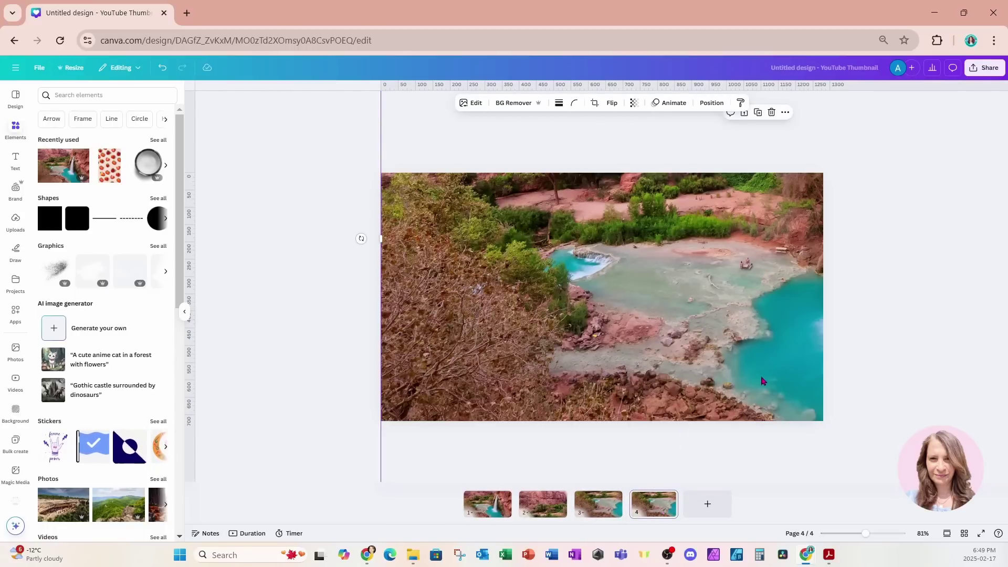
drag(763, 380, 481, 306)
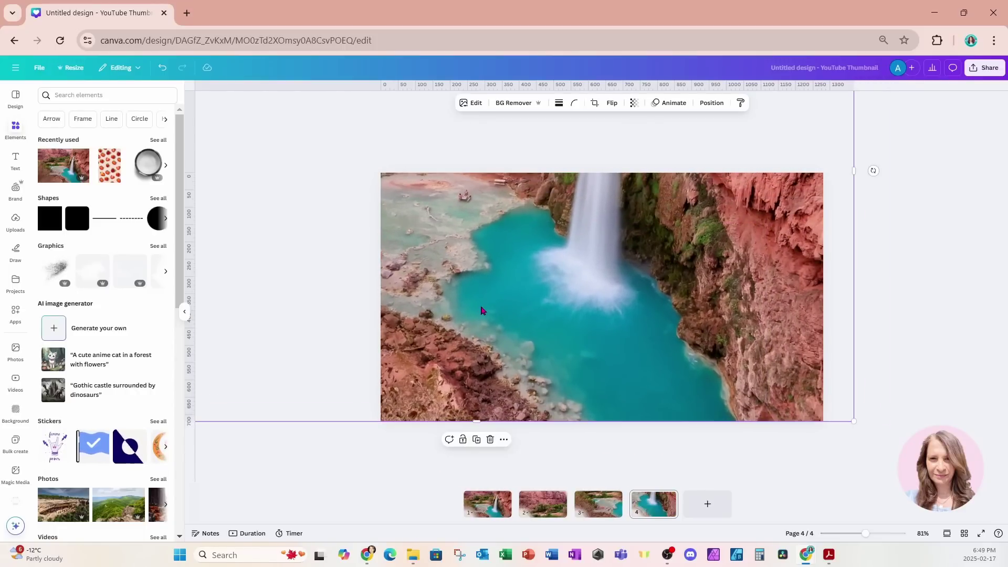
- Duplicate page 4 and move the page 5 photo down to frame the waterfall and red cliffs close up
click(663, 506)
click(666, 498)
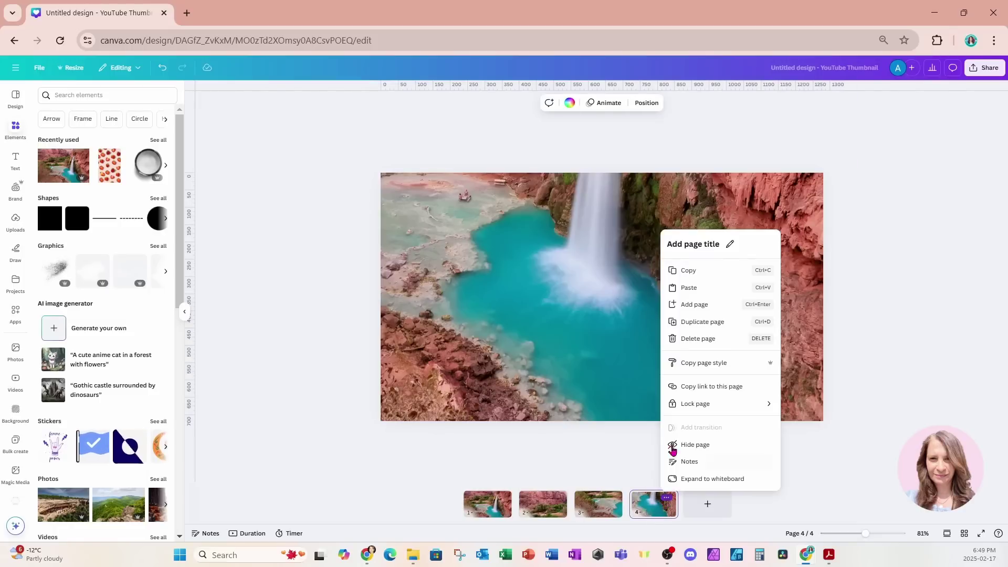
click(692, 326)
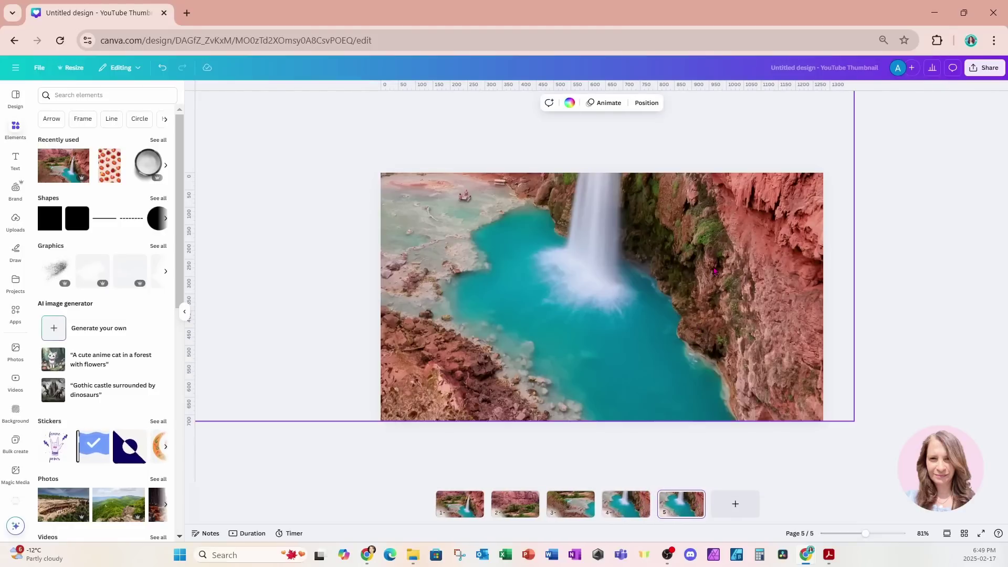
click(695, 310)
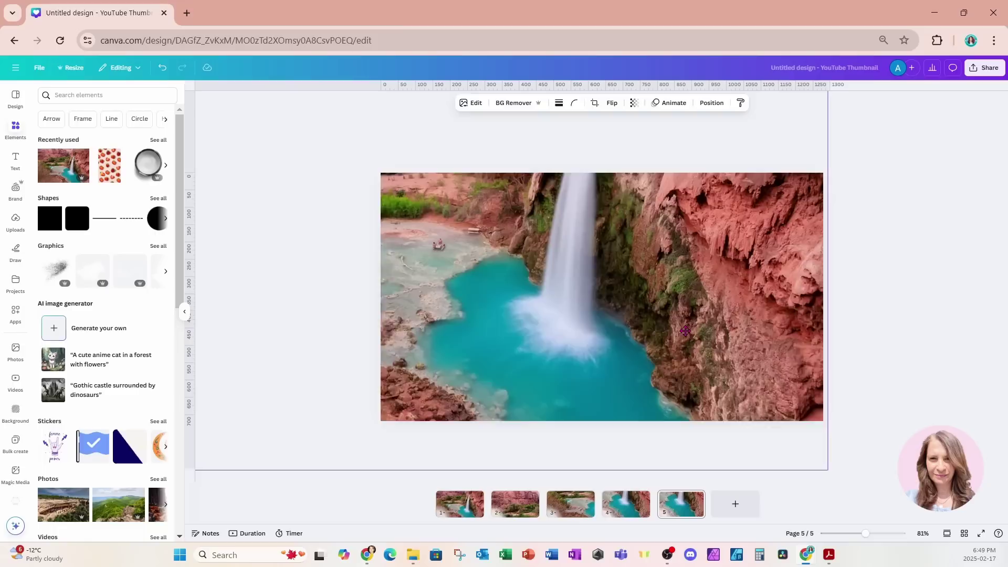
drag(685, 331, 682, 497)
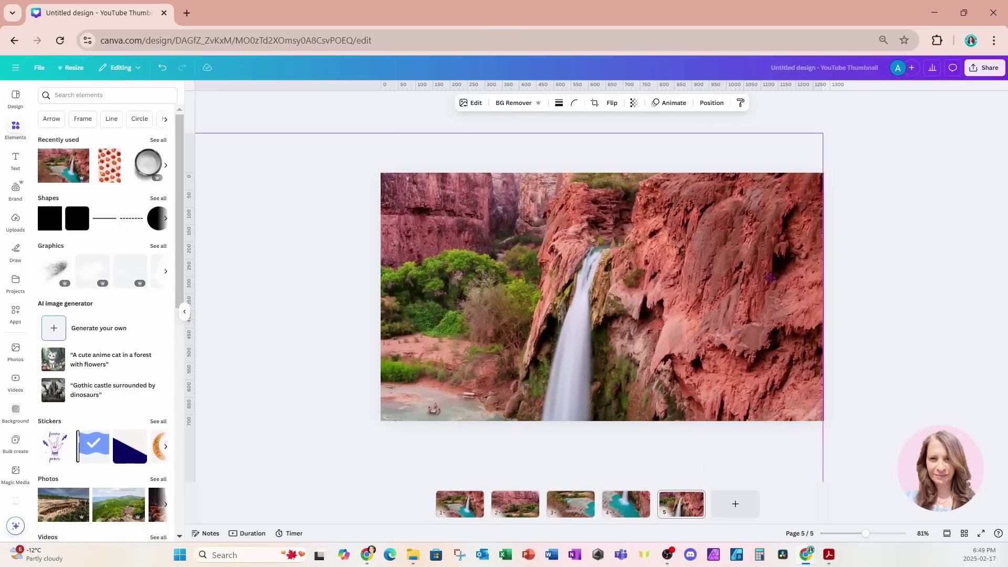
mouse_move(770, 278)
mouse_down()
mouse_move(770, 291)
mouse_move(774, 273)
mouse_up()
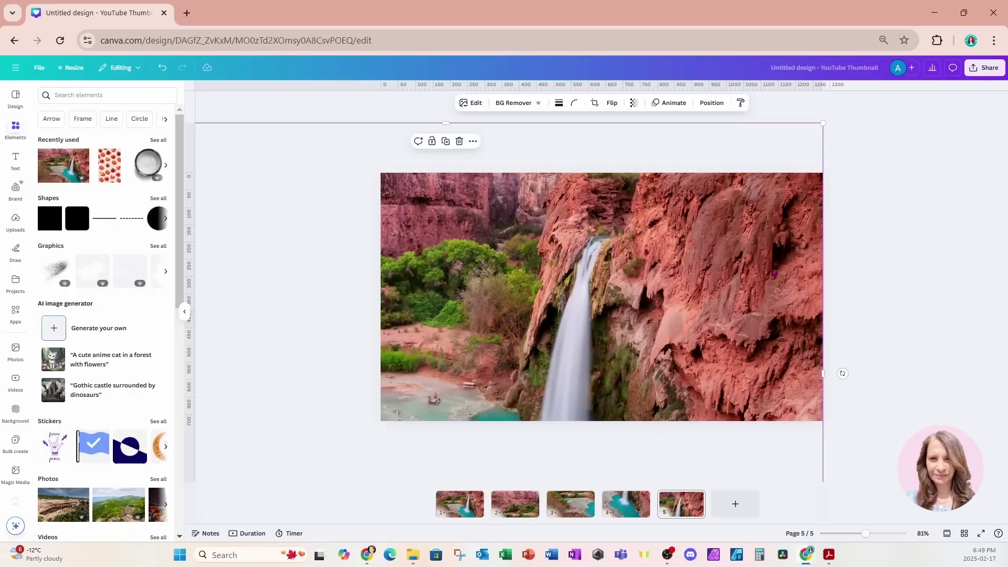
- Duplicate page 5 and enlarge the page 6 photo to crop in on the turquoise pool
click(694, 497)
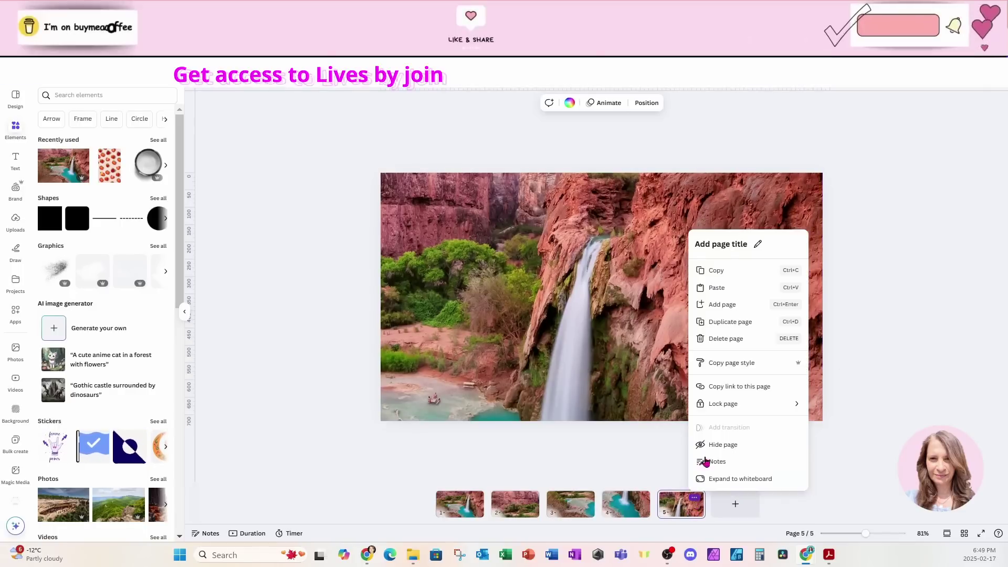
click(736, 322)
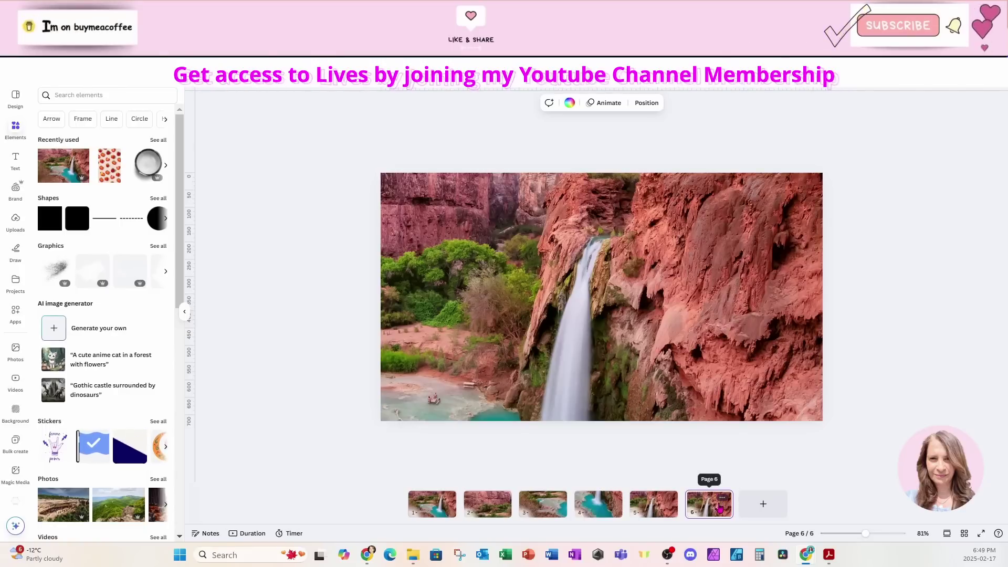
click(731, 364)
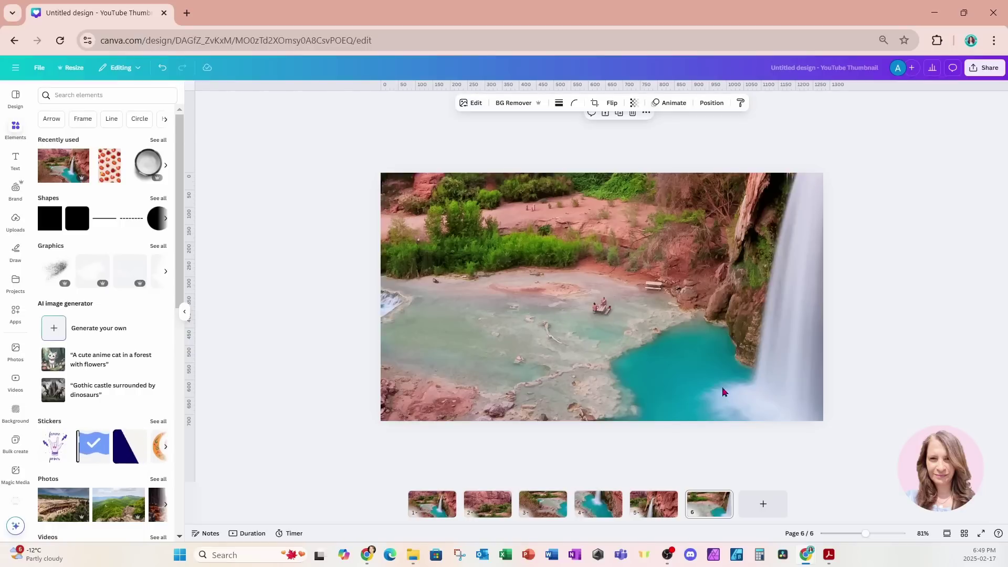
drag(864, 540, 839, 530)
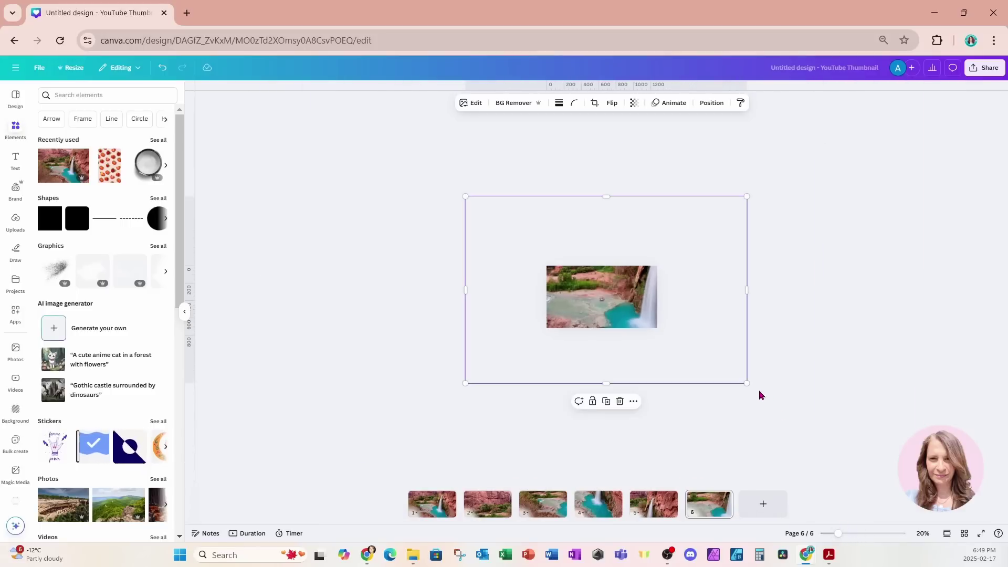
drag(748, 384, 721, 377)
drag(839, 535, 861, 535)
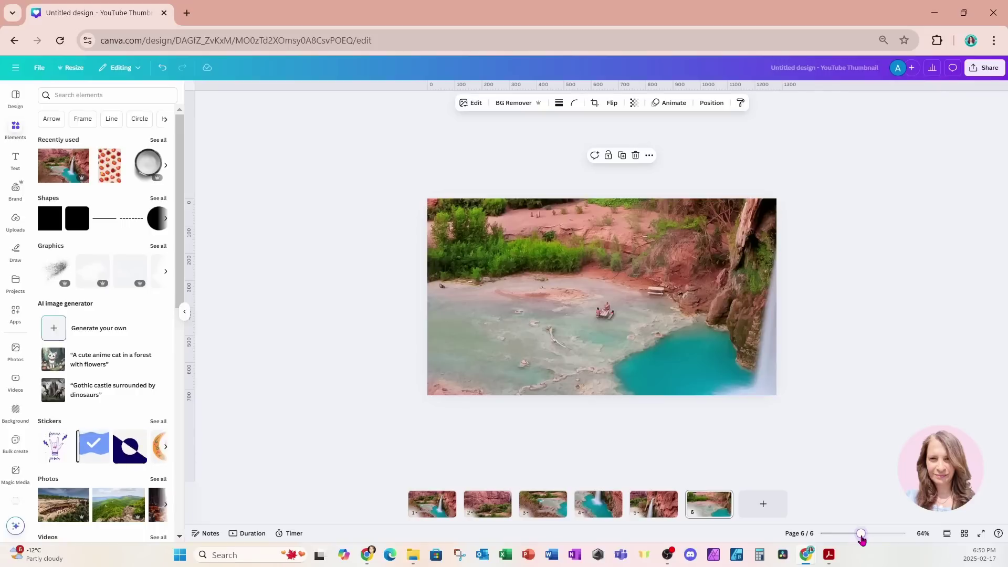
- Duplicate page 6 and scale the page 7 photo back down so the full canyon scene fits
click(720, 512)
click(723, 497)
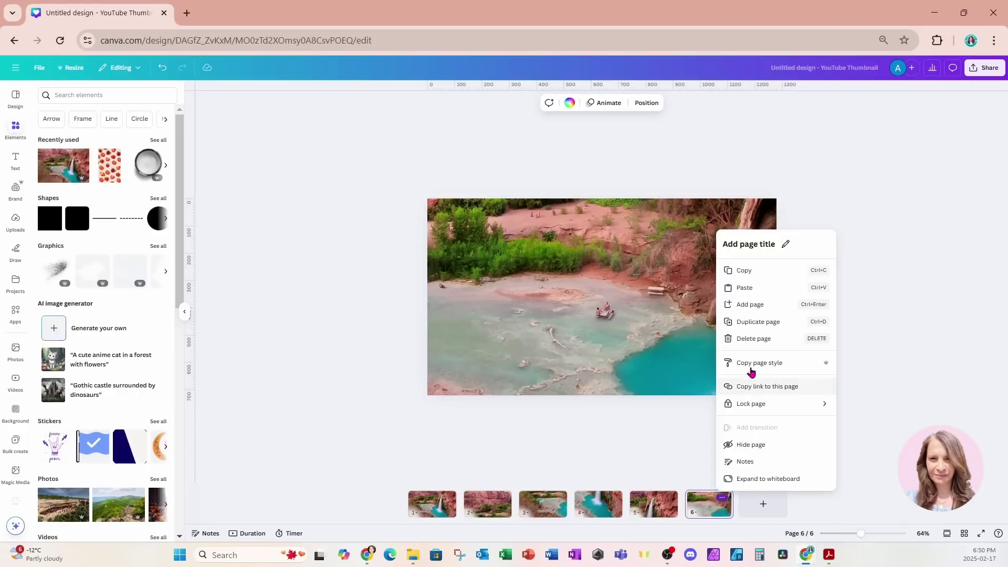
click(751, 322)
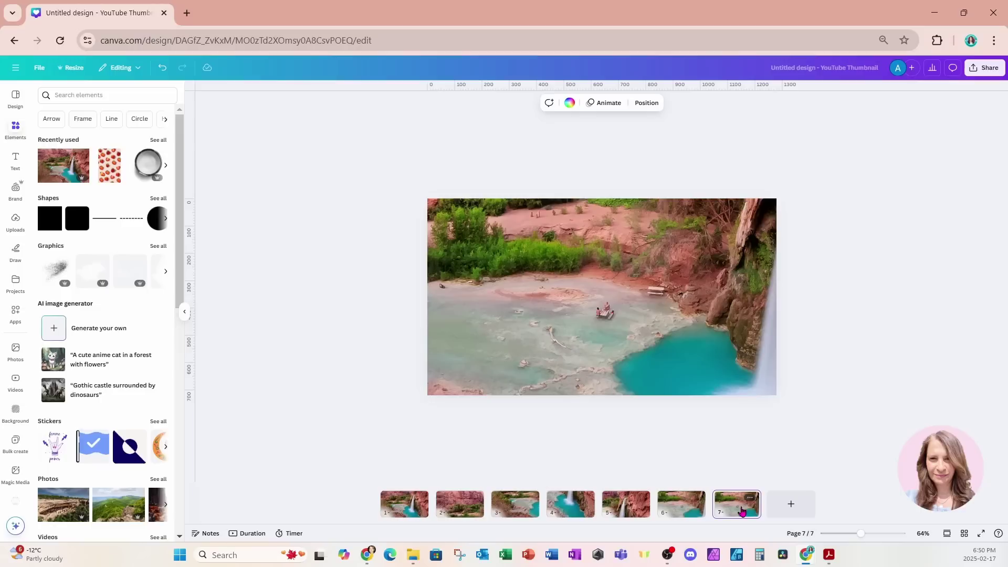
click(756, 336)
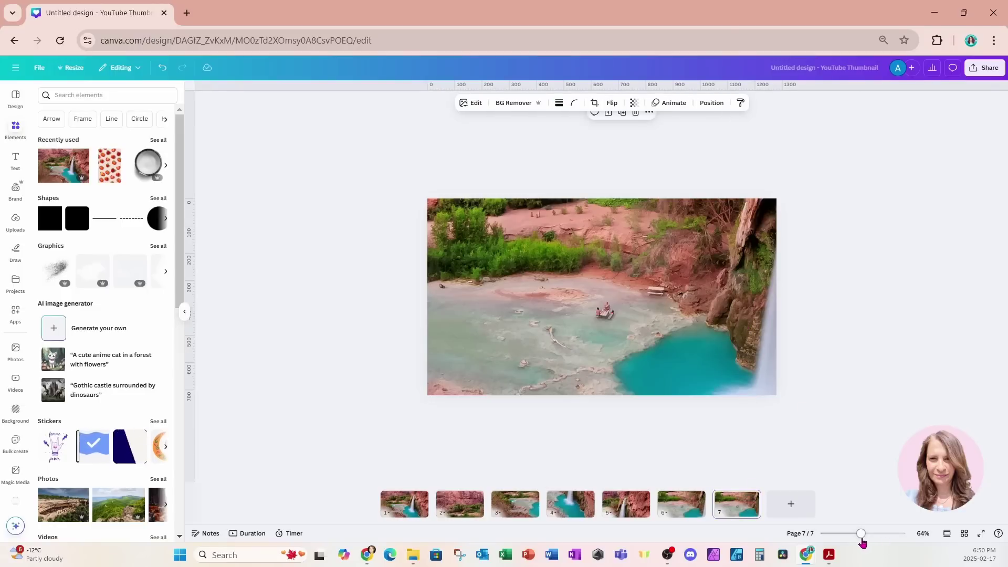
drag(862, 534, 847, 534)
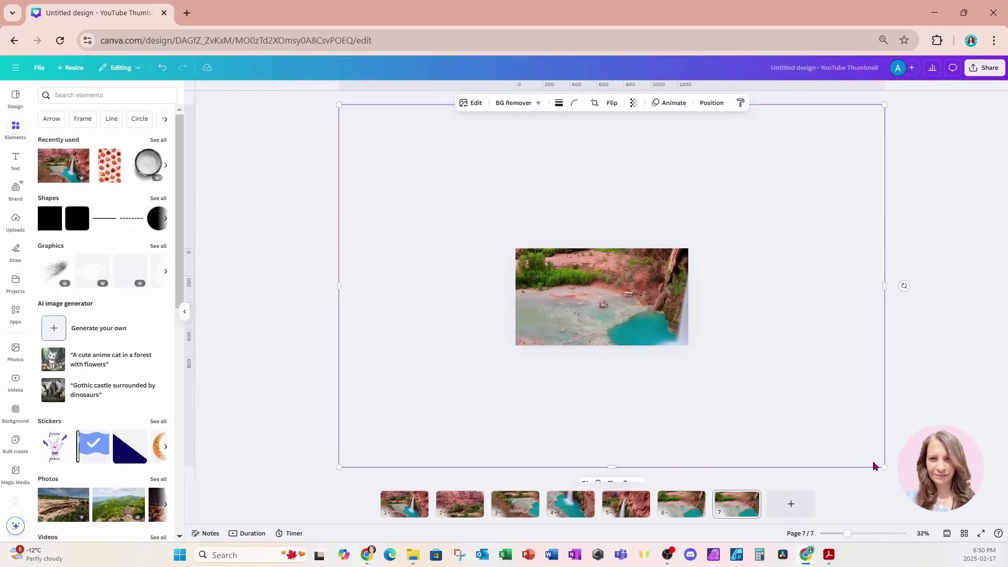
drag(884, 467, 614, 288)
drag(506, 207, 599, 320)
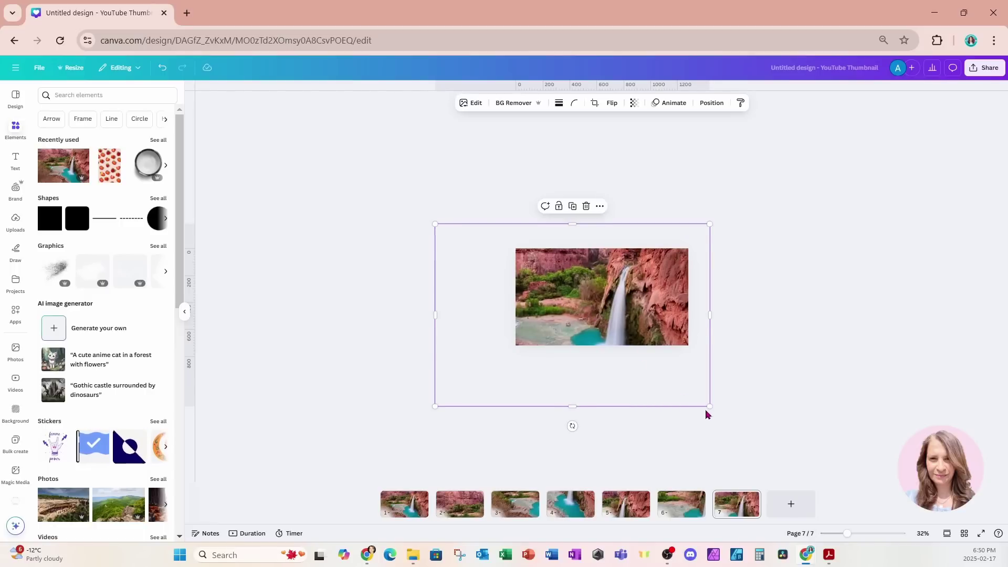
drag(708, 407, 655, 360)
drag(592, 332, 624, 340)
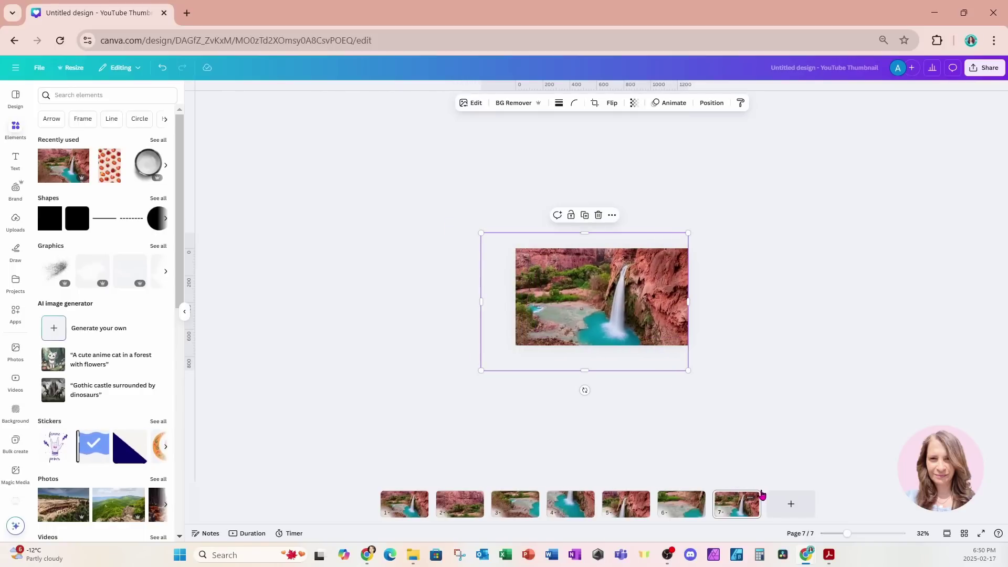
drag(847, 534, 871, 534)
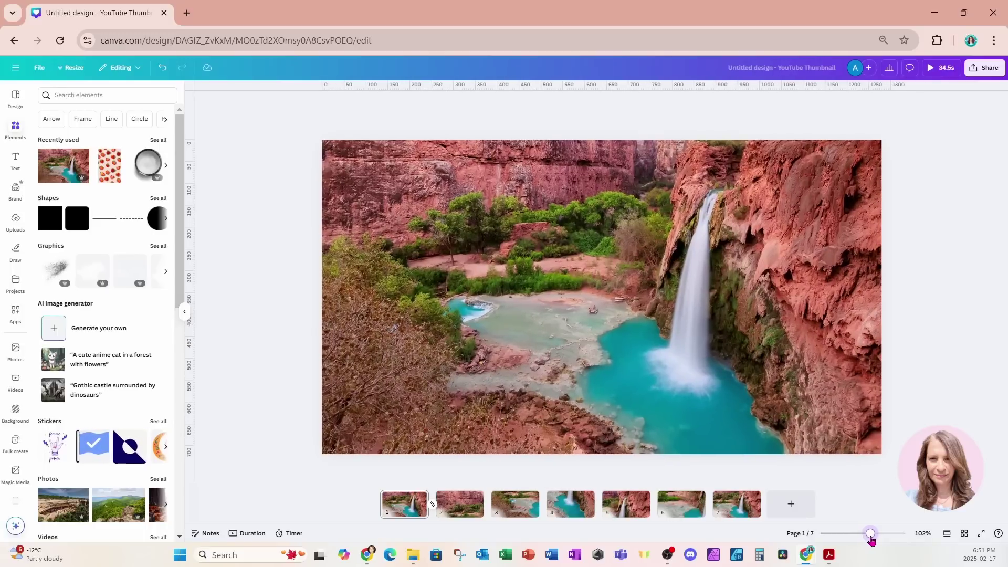
- Add a Match & Move transition lasting 2.5 seconds and apply it between all pages
click(395, 514)
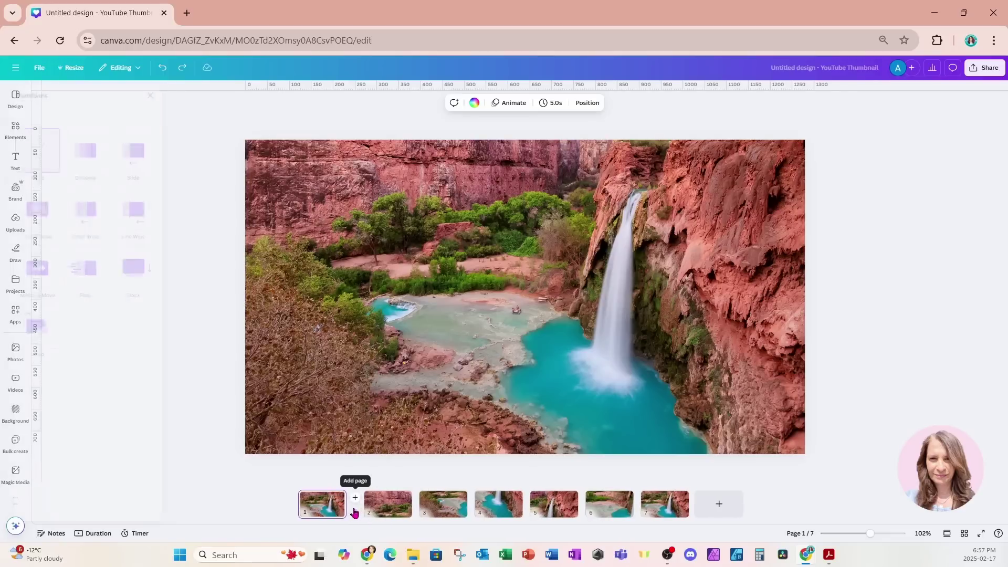
click(354, 509)
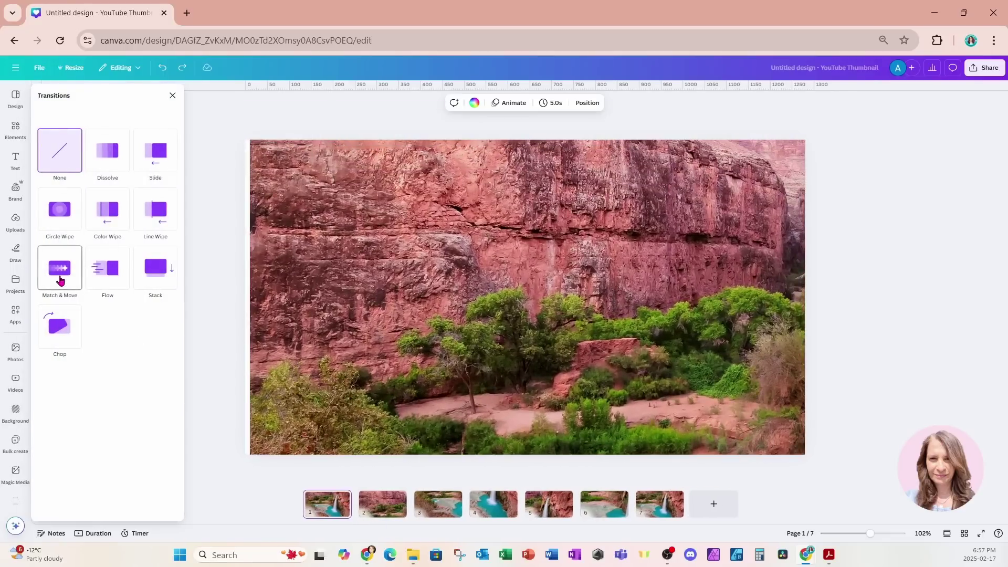
click(60, 281)
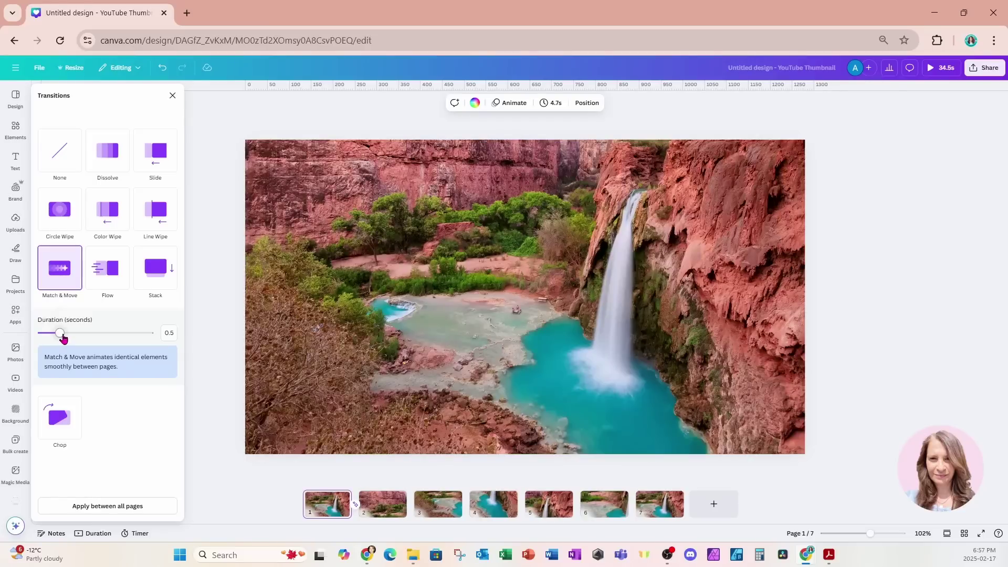
drag(60, 333, 156, 340)
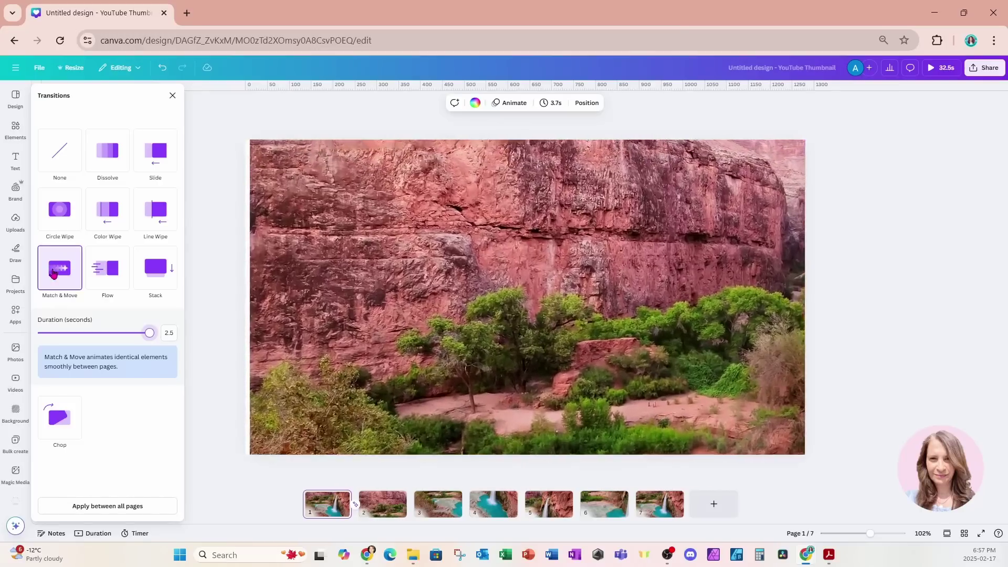
click(102, 508)
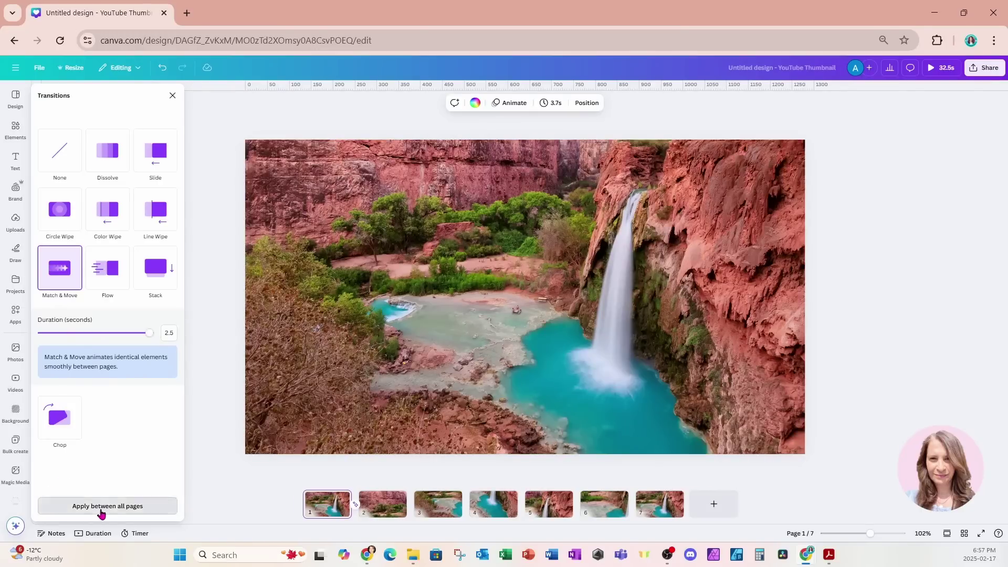
click(214, 472)
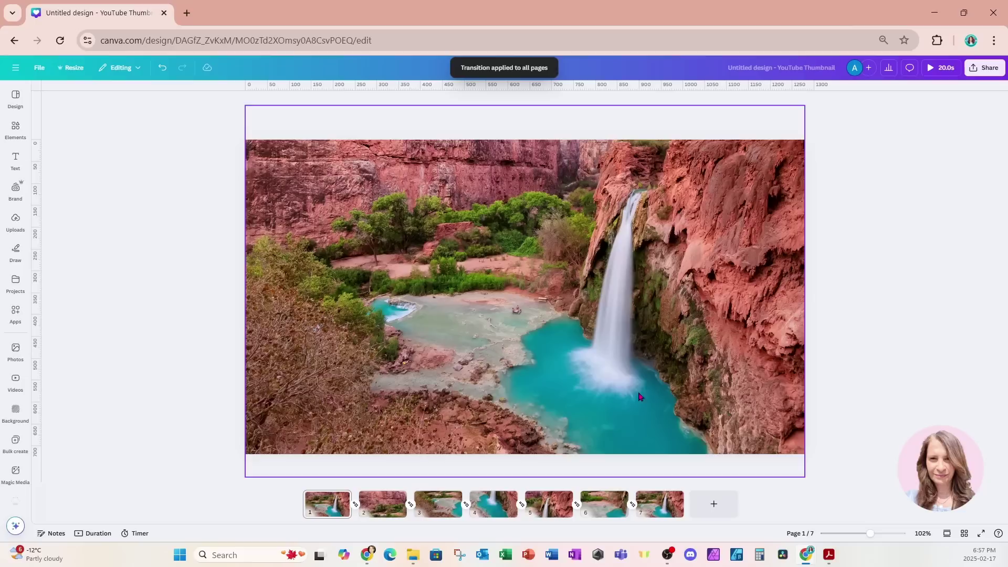
- Open the timeline view to preview the 20-second animation
click(97, 534)
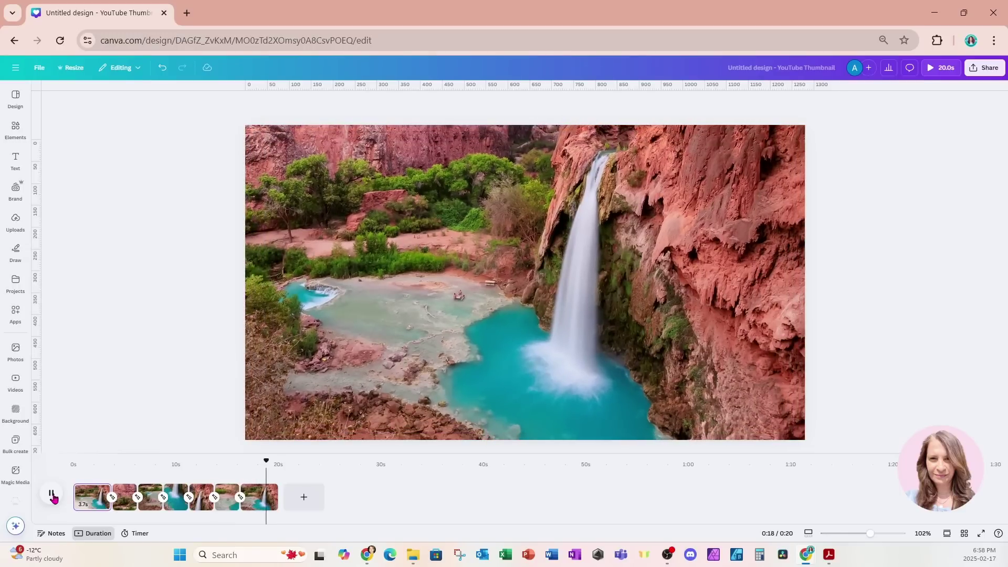
- Paste the HAVASU FALLS / arizona title onto page 1 and add a text box reading 'Beautiful Wate'
click(88, 503)
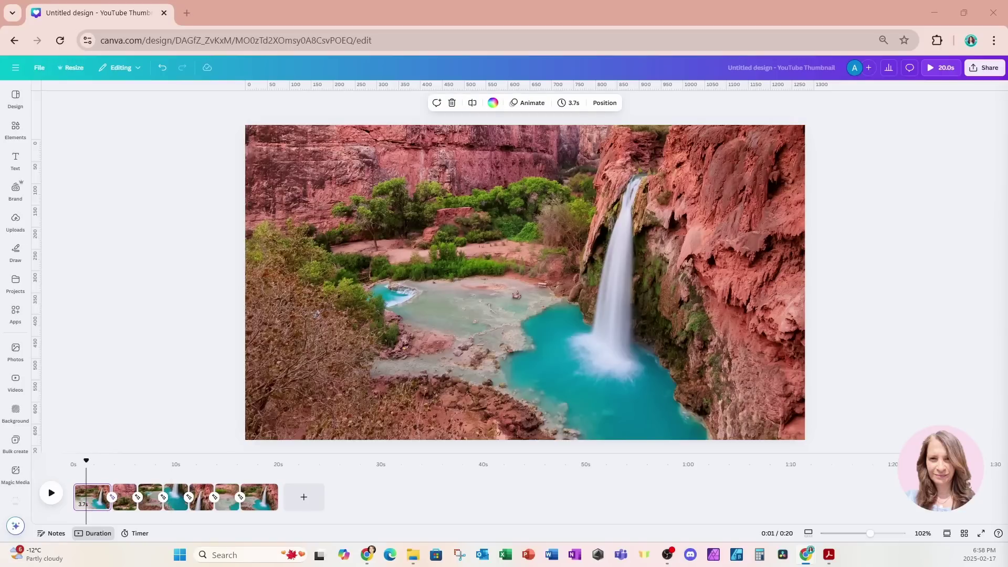
click(470, 348)
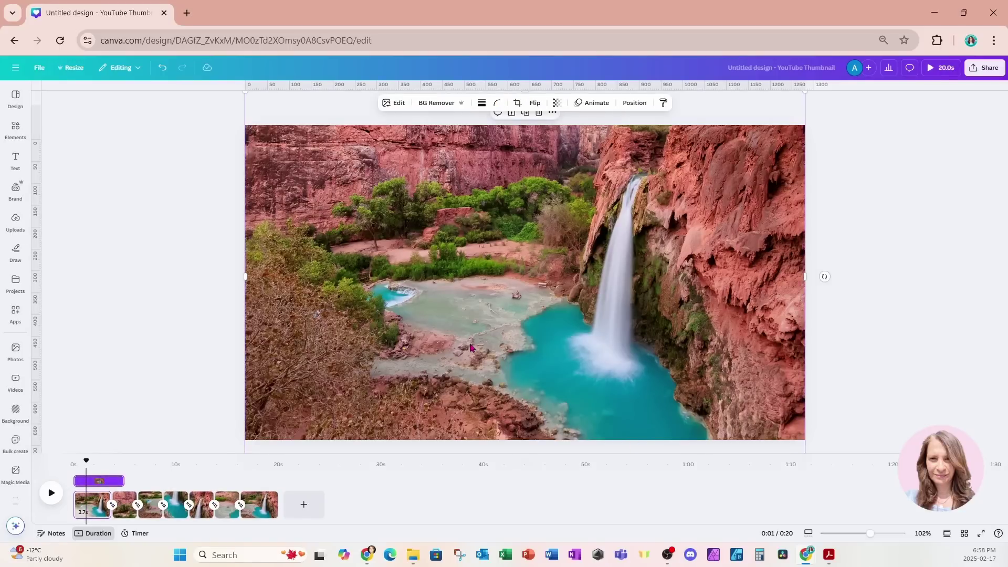
key(ctrl+v)
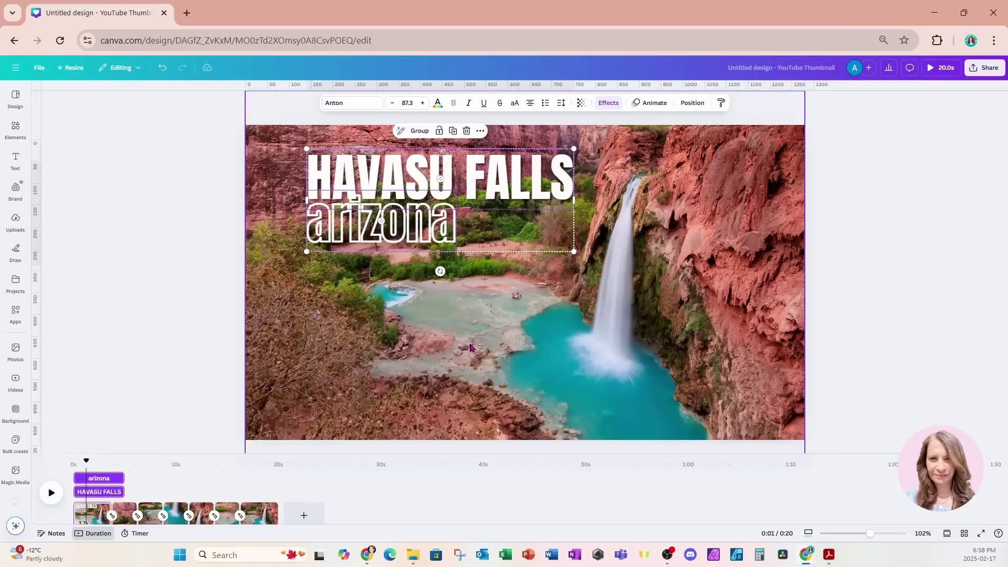
text(t)
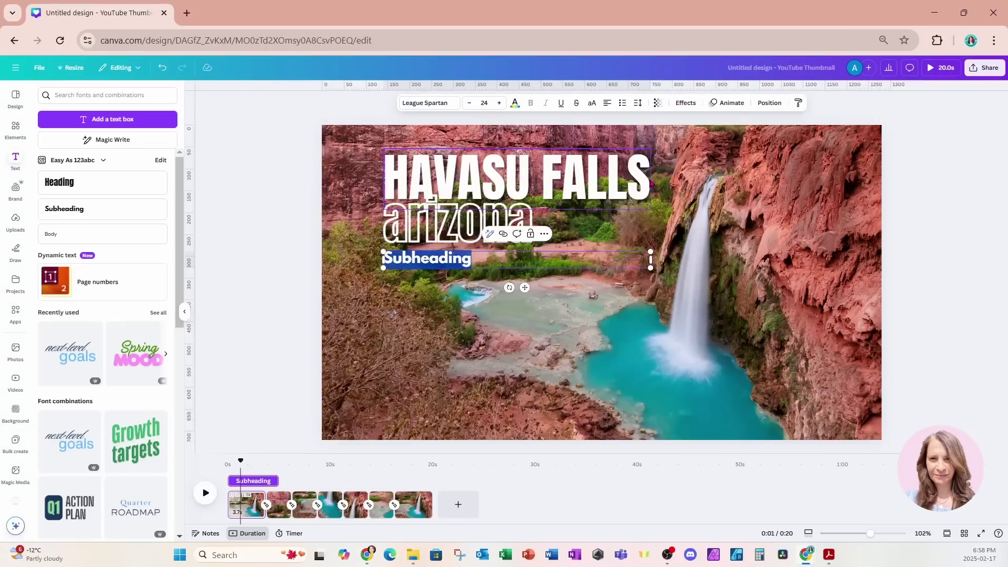
text(Beautiful )
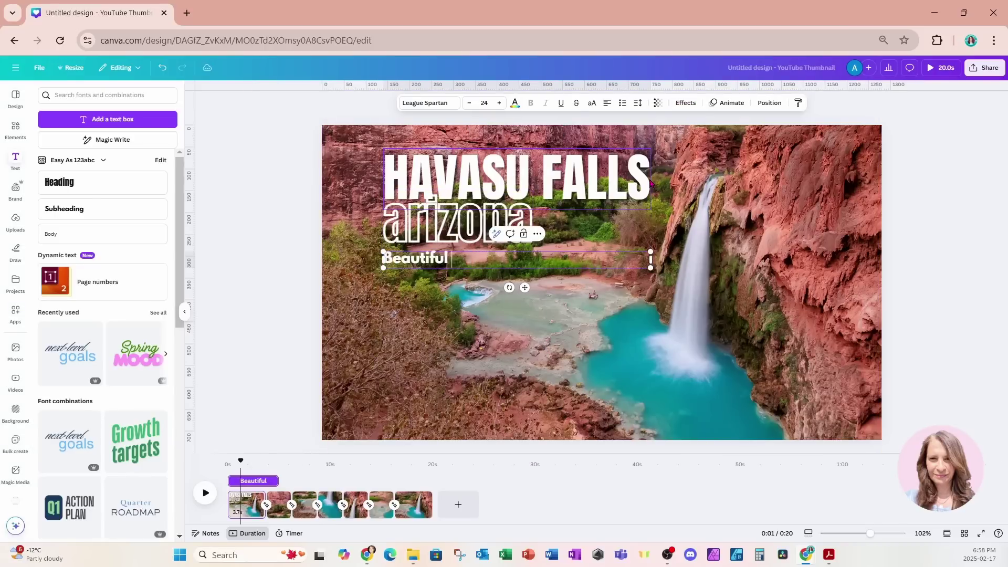
text(Water Falls)
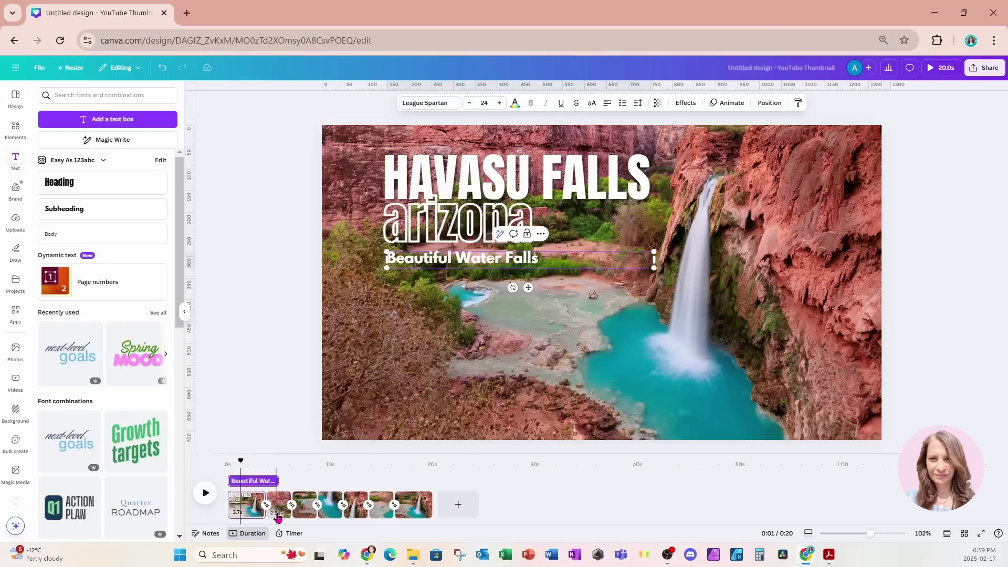
- Type 'Grand Mountain' on page 2 and give it a black shadow at transparency 69
click(278, 515)
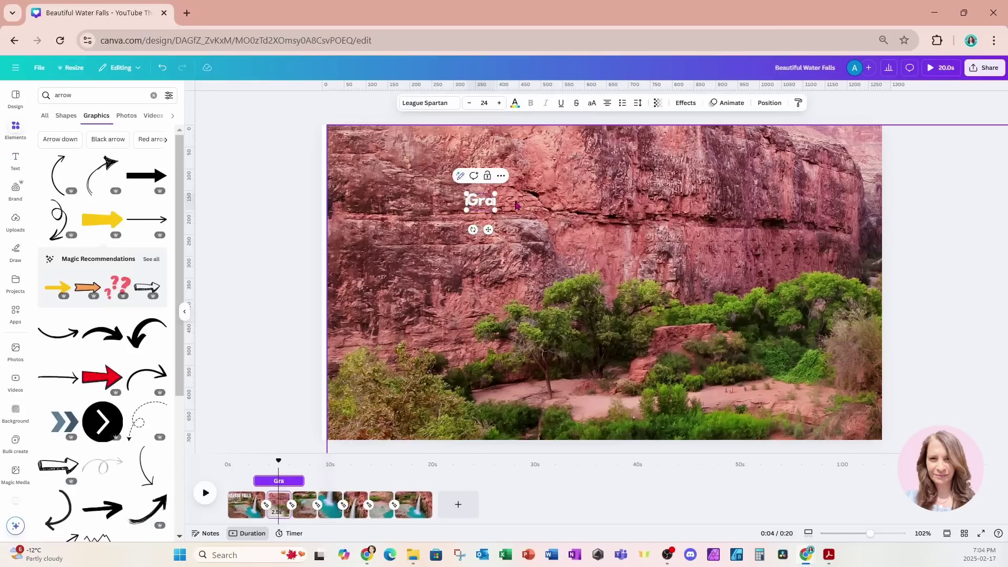
text(nd M)
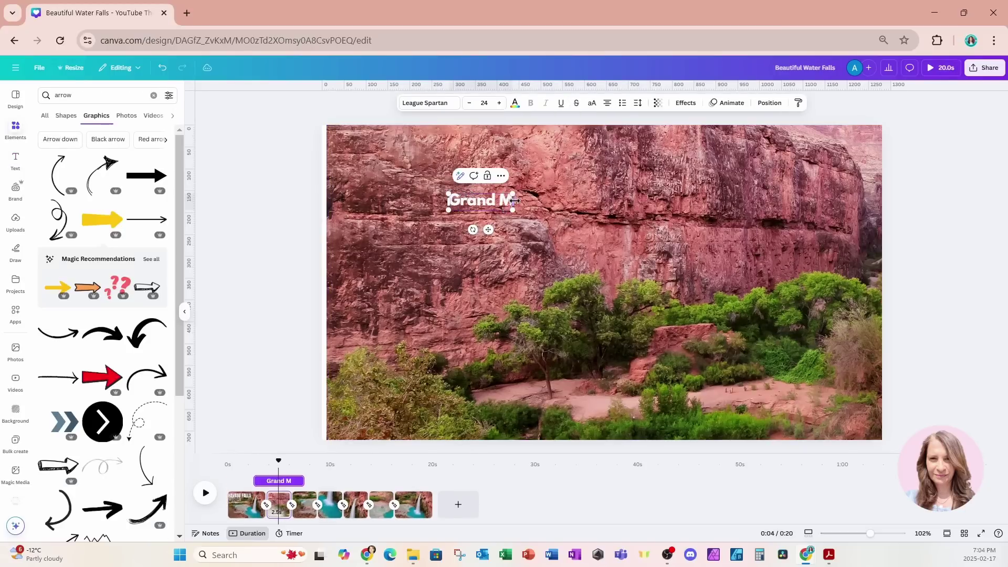
text(ountain)
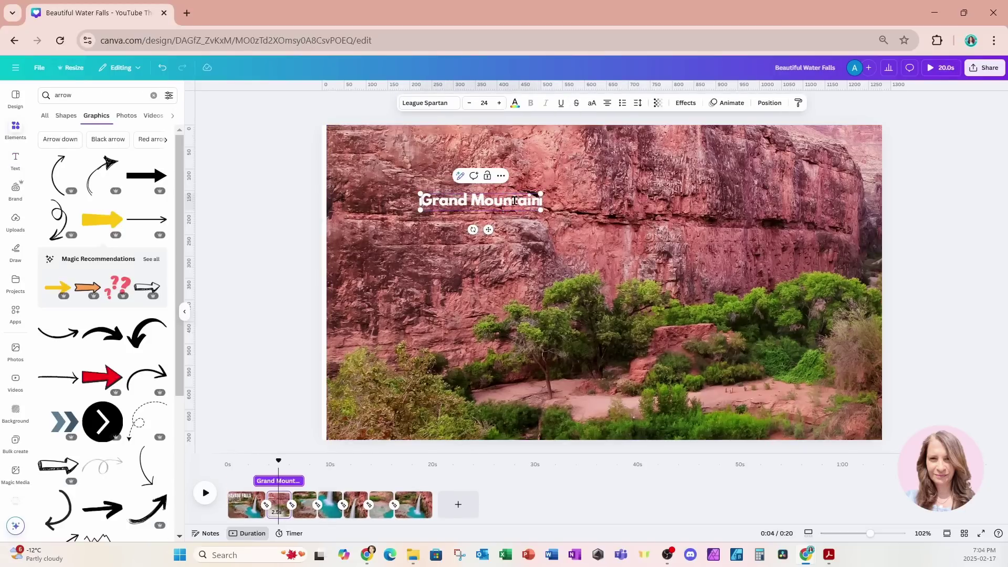
click(678, 103)
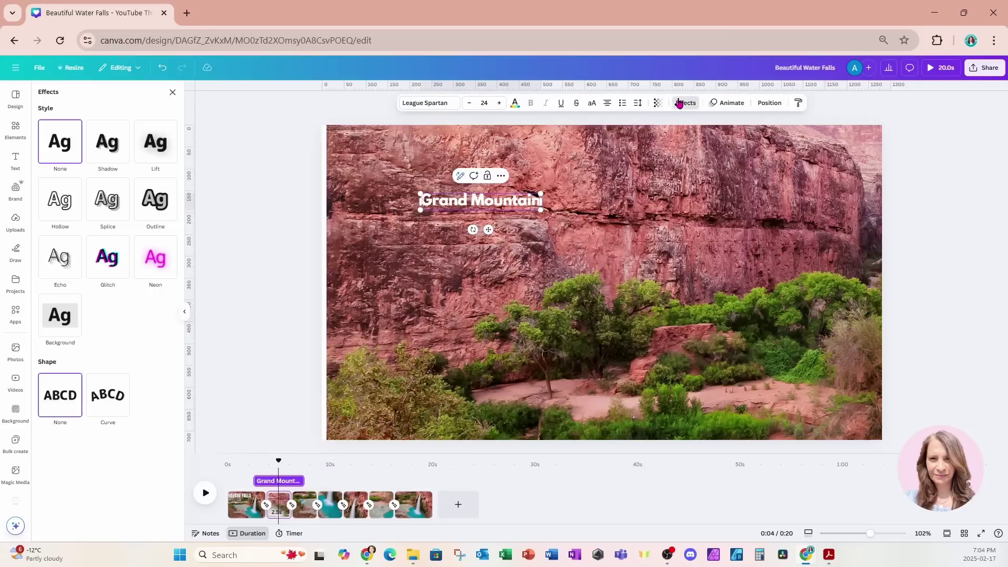
click(107, 141)
click(159, 304)
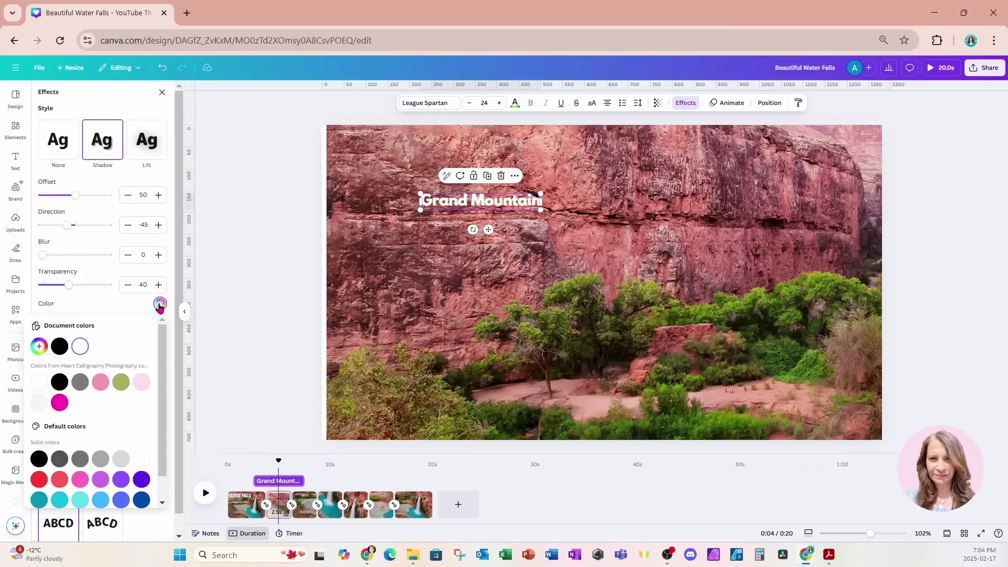
click(62, 347)
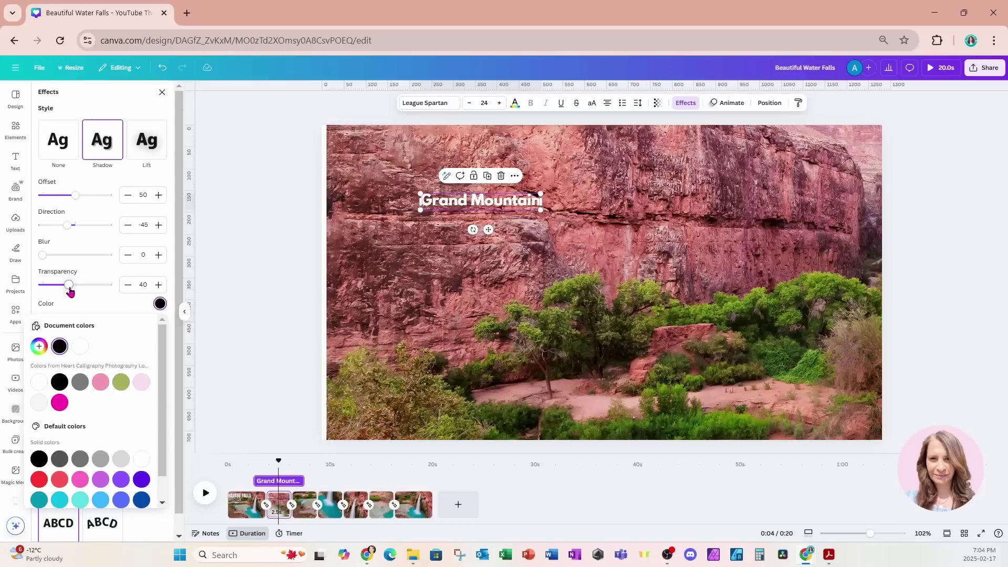
drag(70, 292, 89, 292)
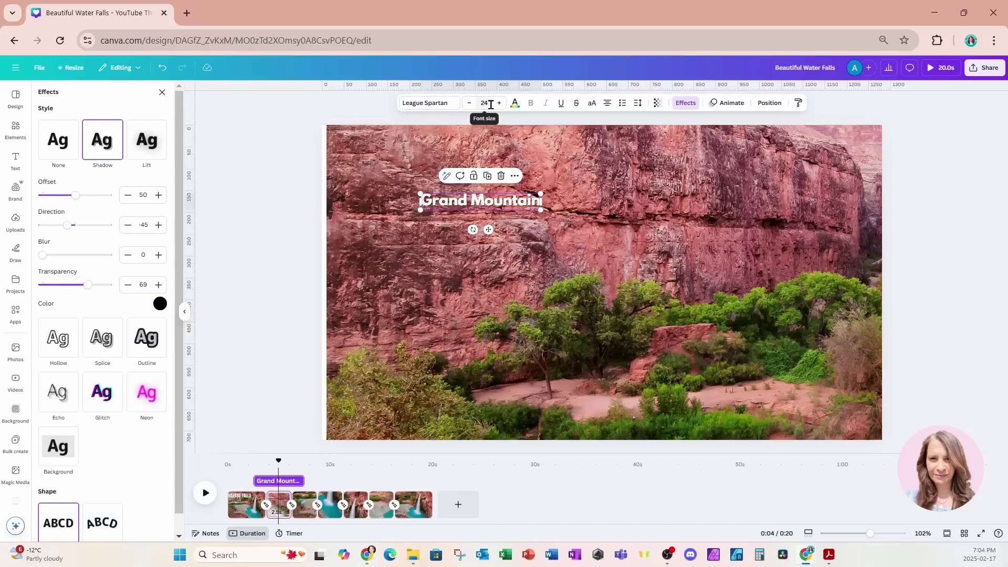
- Raise the label to font size 46 and place it lower on page 3
click(499, 103)
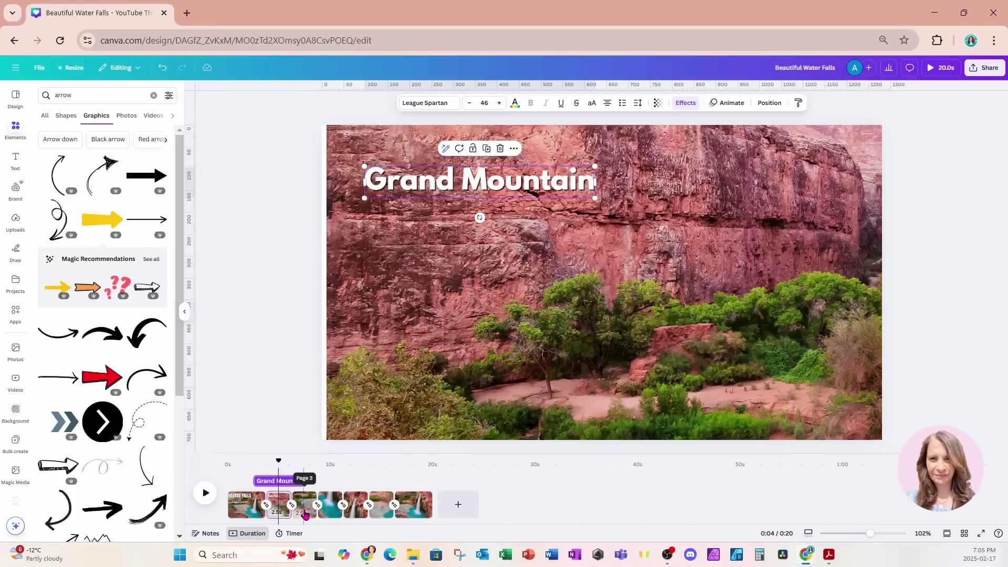
click(305, 514)
drag(489, 189, 471, 340)
- Replace the copied page 3 label text with 'Burning Bush'
double_click(470, 336)
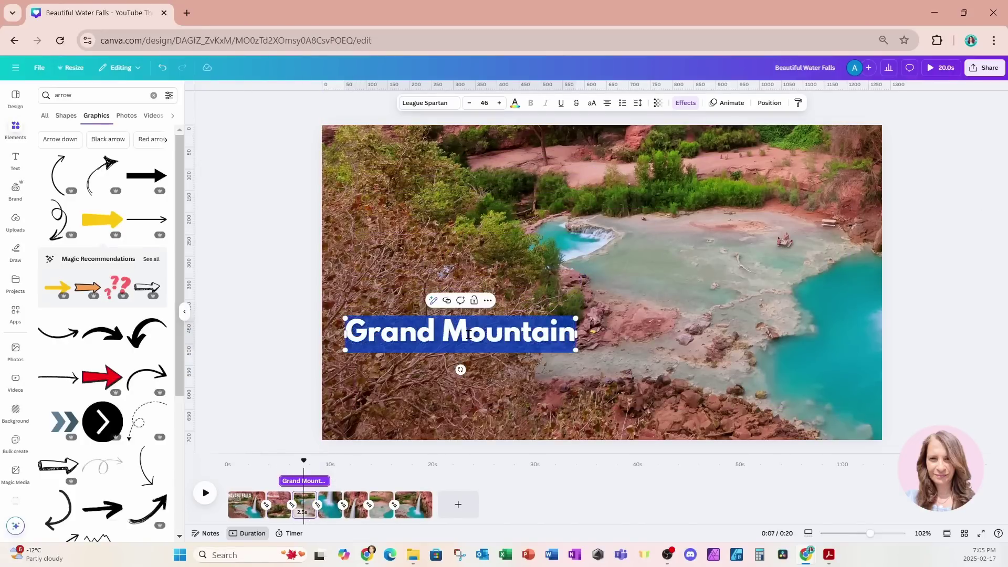
text(Burning Bus)
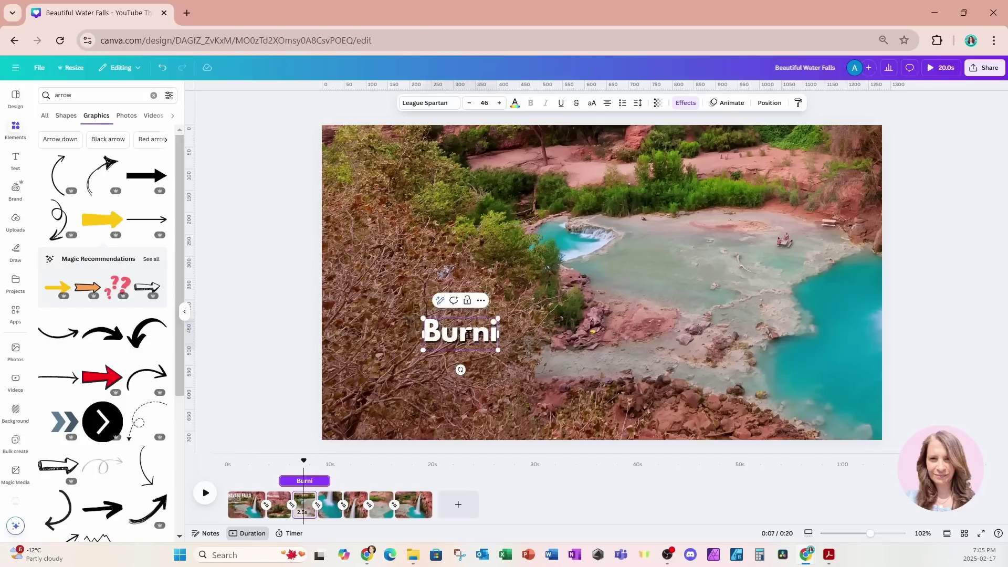
text(h)
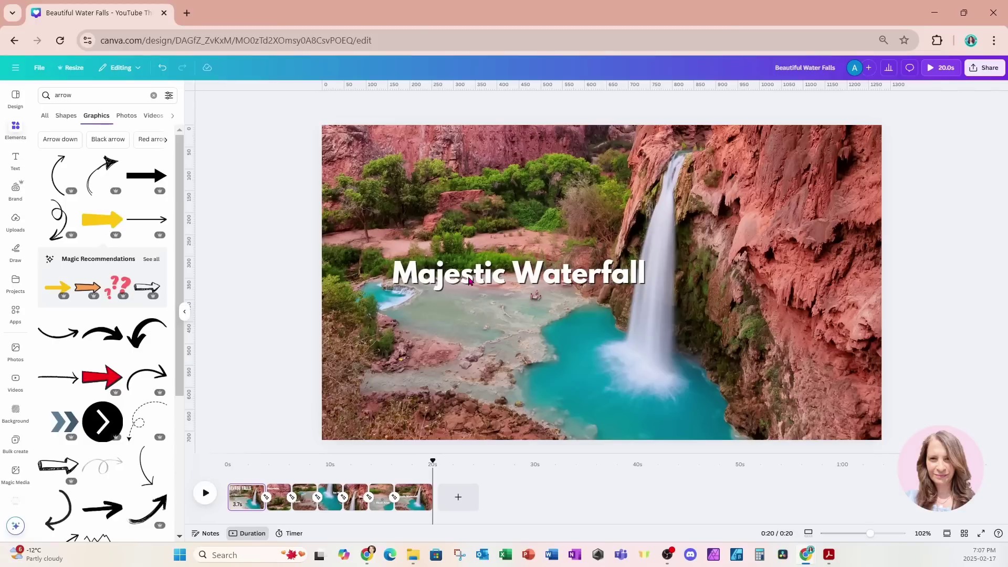
click(469, 281)
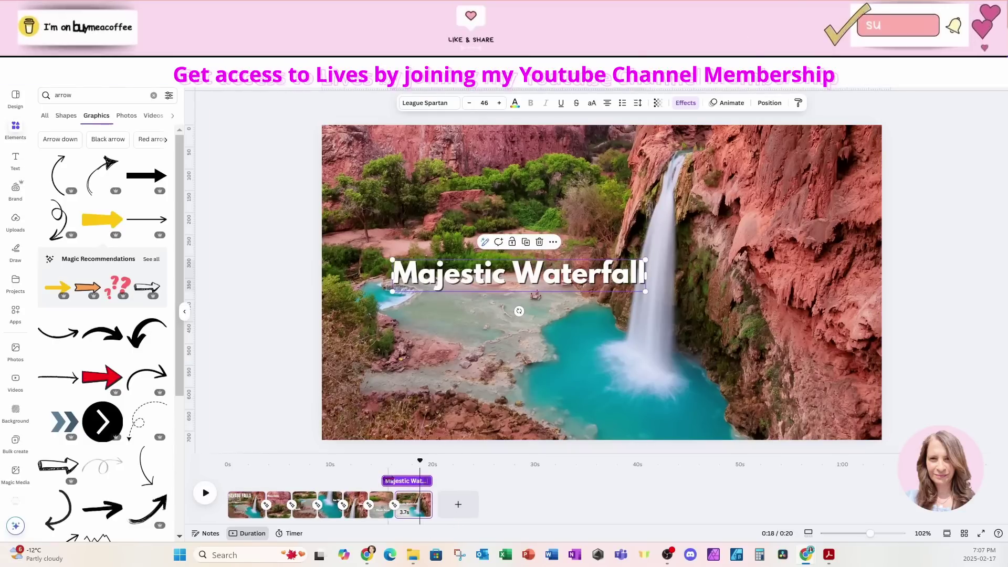
- Delay the Majestic Waterfall and Picnic Area captions on the timeline, then compare their timings
drag(391, 480, 399, 481)
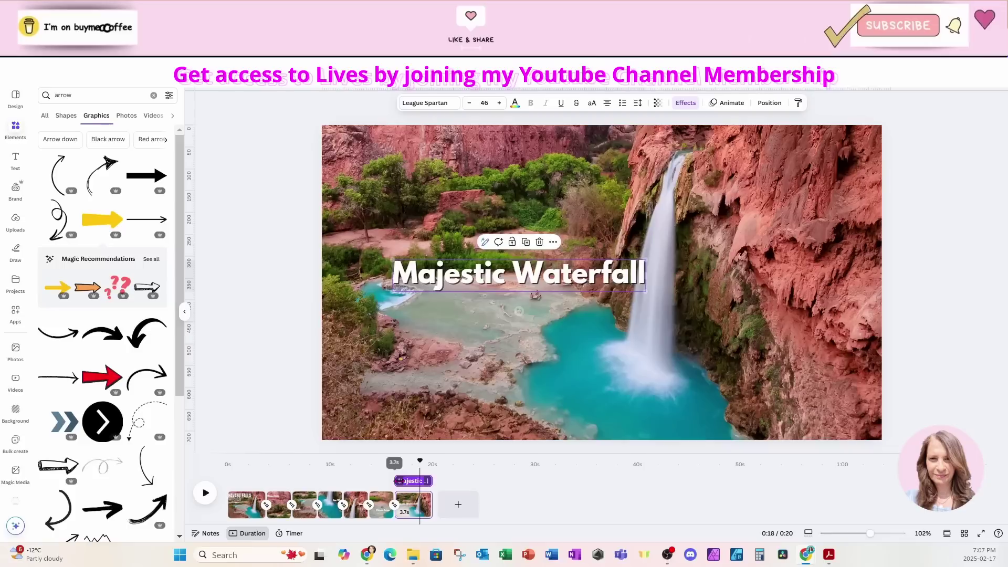
click(383, 518)
click(575, 357)
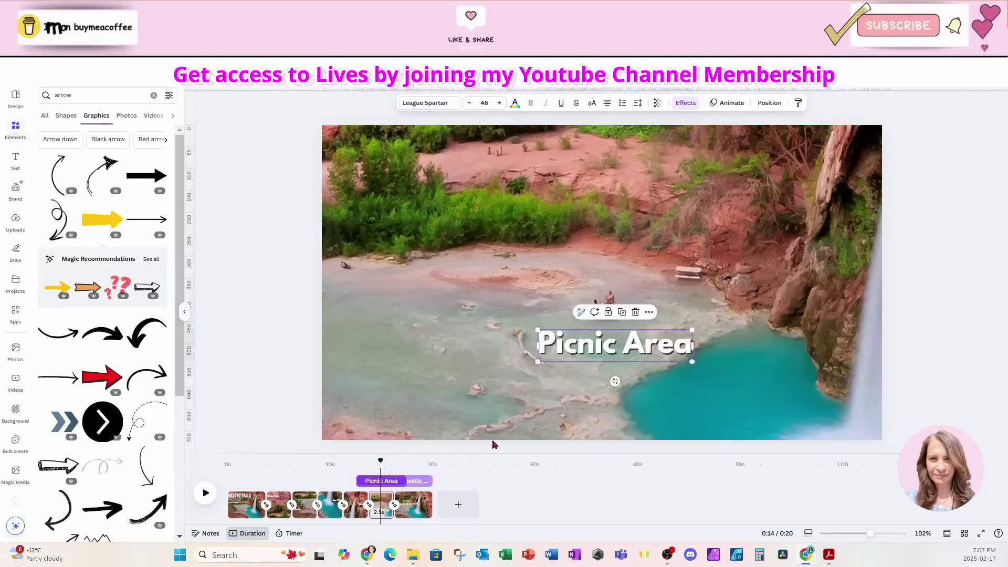
drag(358, 481, 388, 481)
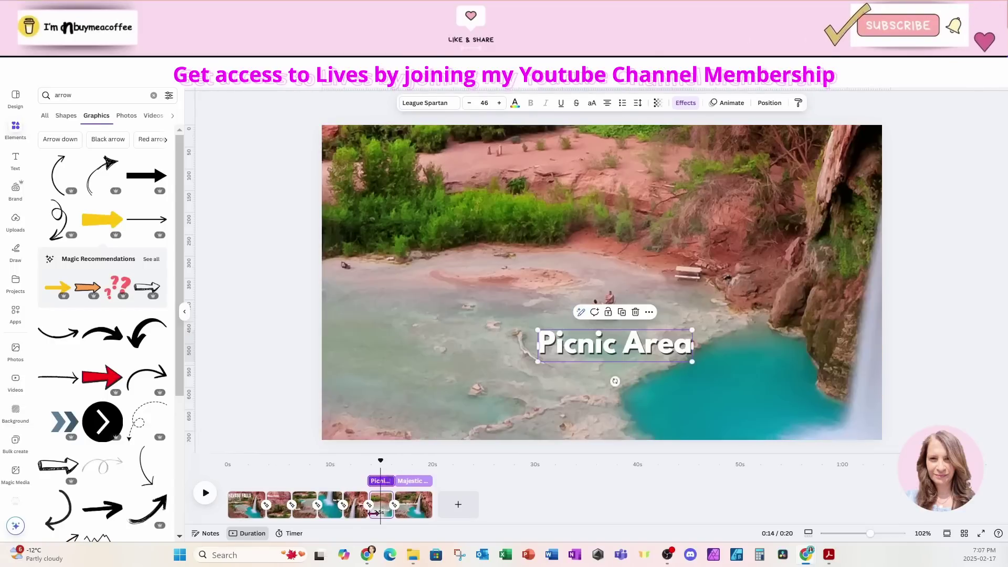
click(359, 508)
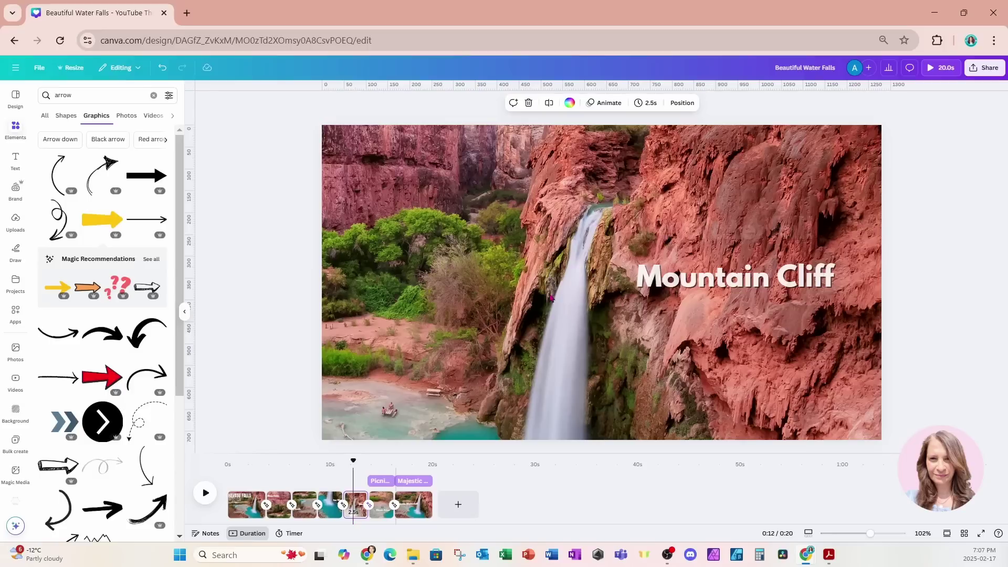
click(354, 481)
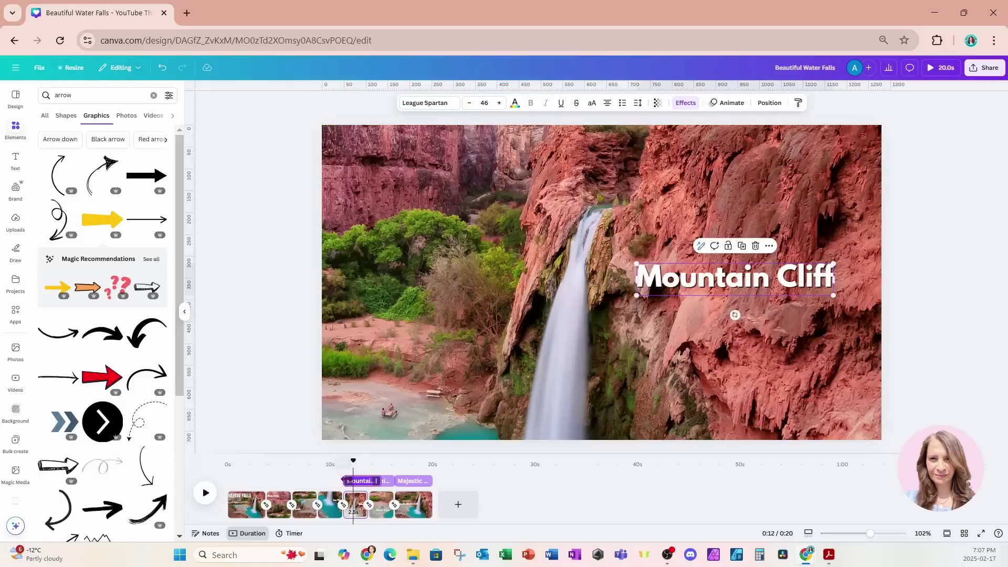
click(382, 481)
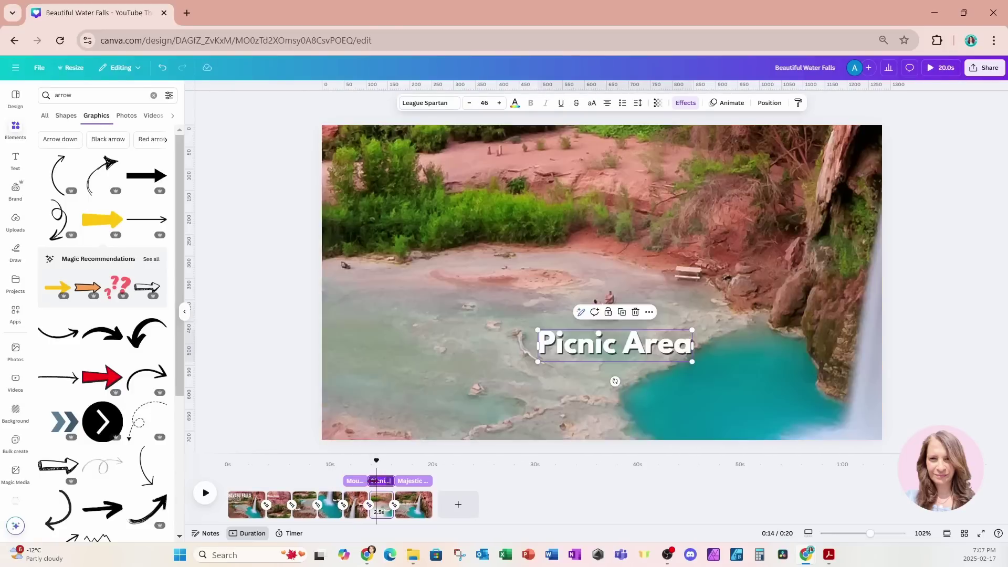
click(413, 481)
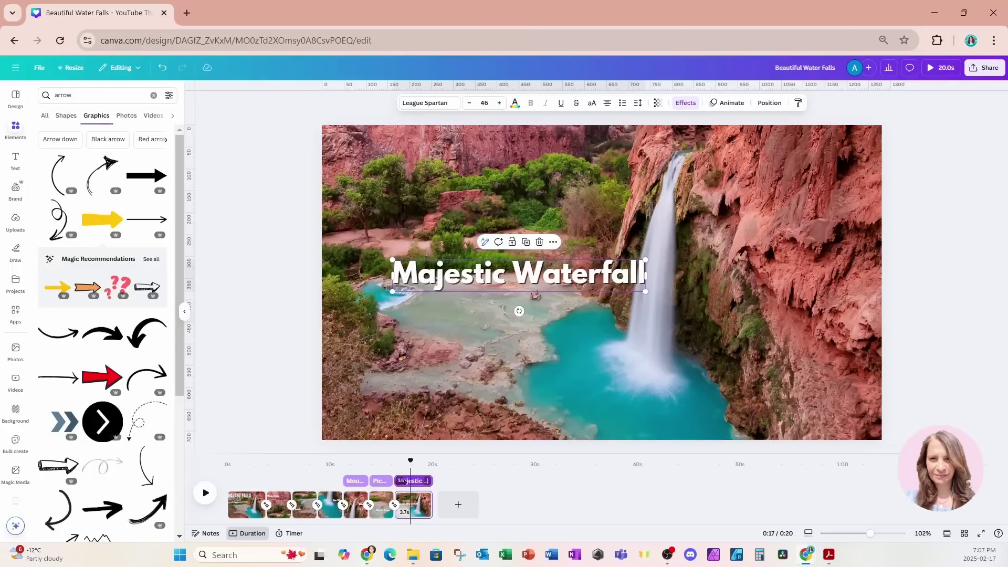
- Delay the Ice Waterfall and Grand Mountain captions, then review the Burning Bush and opening pages
click(334, 511)
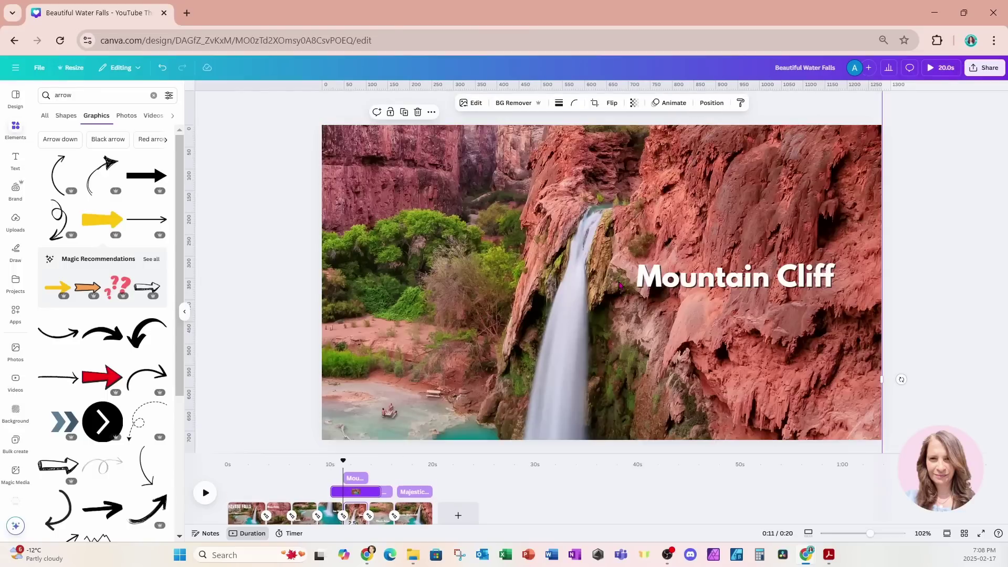
click(690, 237)
drag(306, 481, 321, 484)
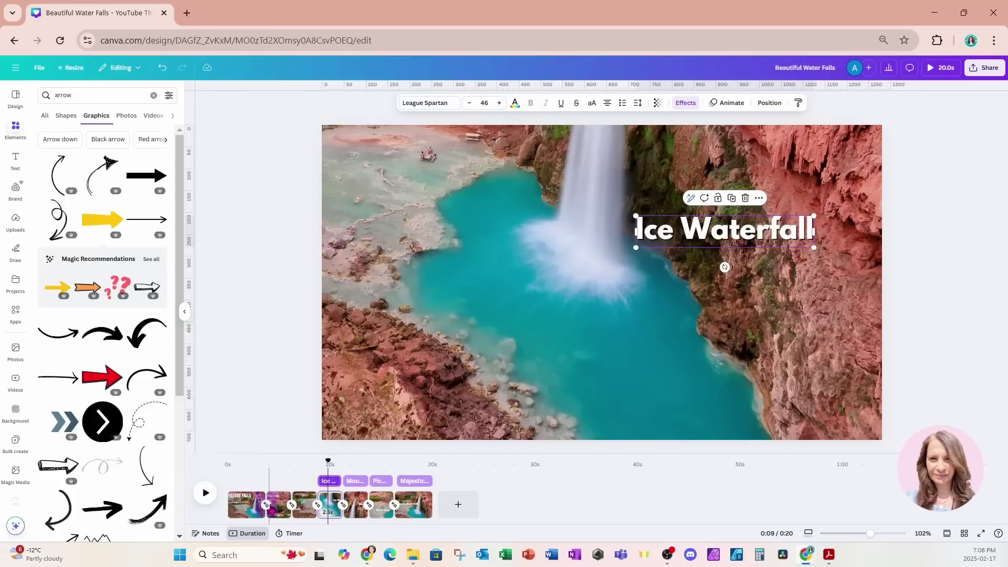
click(278, 503)
click(479, 181)
mouse_move(305, 481)
mouse_down()
mouse_move(263, 481)
mouse_move(319, 482)
mouse_move(251, 461)
mouse_move(269, 476)
mouse_move(259, 492)
mouse_up()
click(305, 503)
click(374, 350)
click(458, 192)
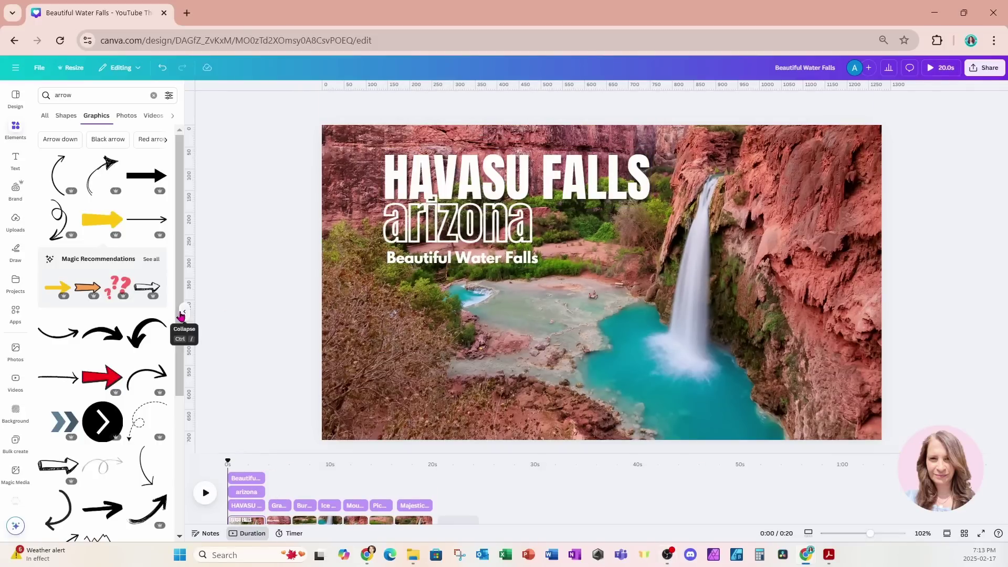
- Collapse the side panel and play the full animation from the start
click(184, 312)
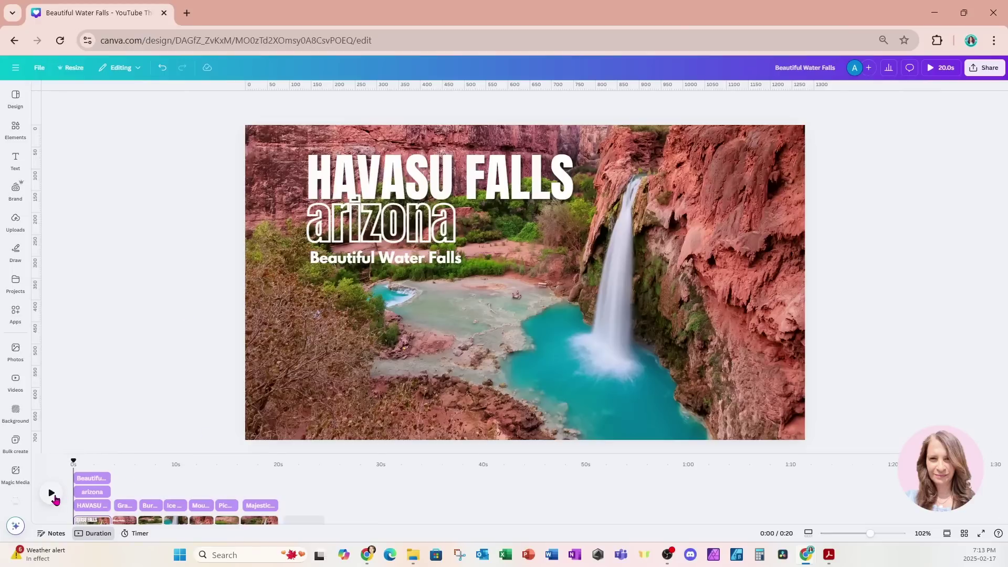
click(54, 499)
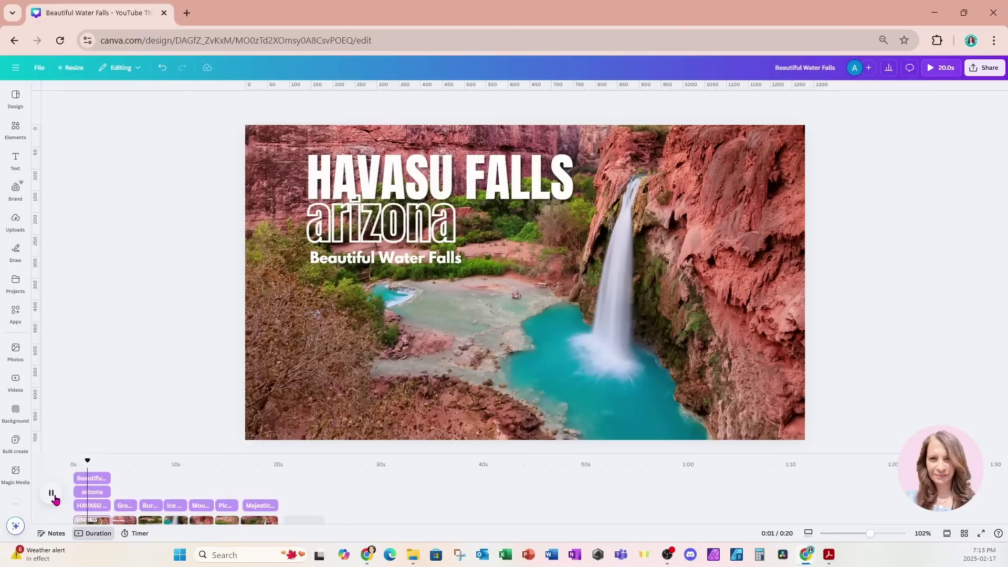